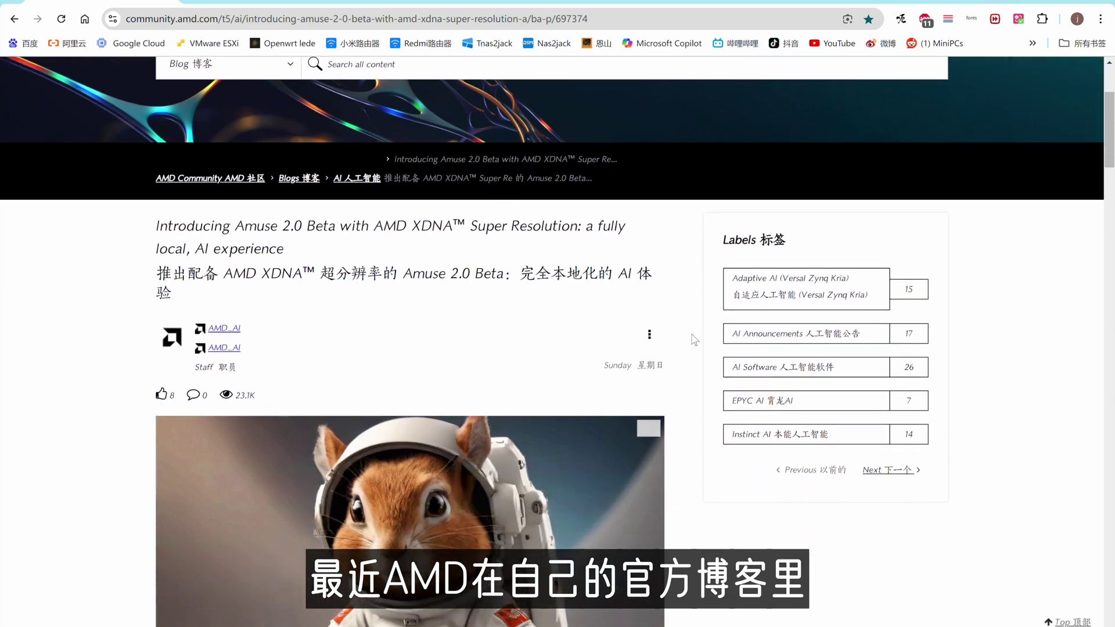
Step: Follow the Amuse 2.0.0 (Beta) download link in the AMD blog post and download Amuse v2.0.0
{"action": "scroll", "coordinate": [695, 340], "scroll_direction": "down", "scroll_amount": 6}
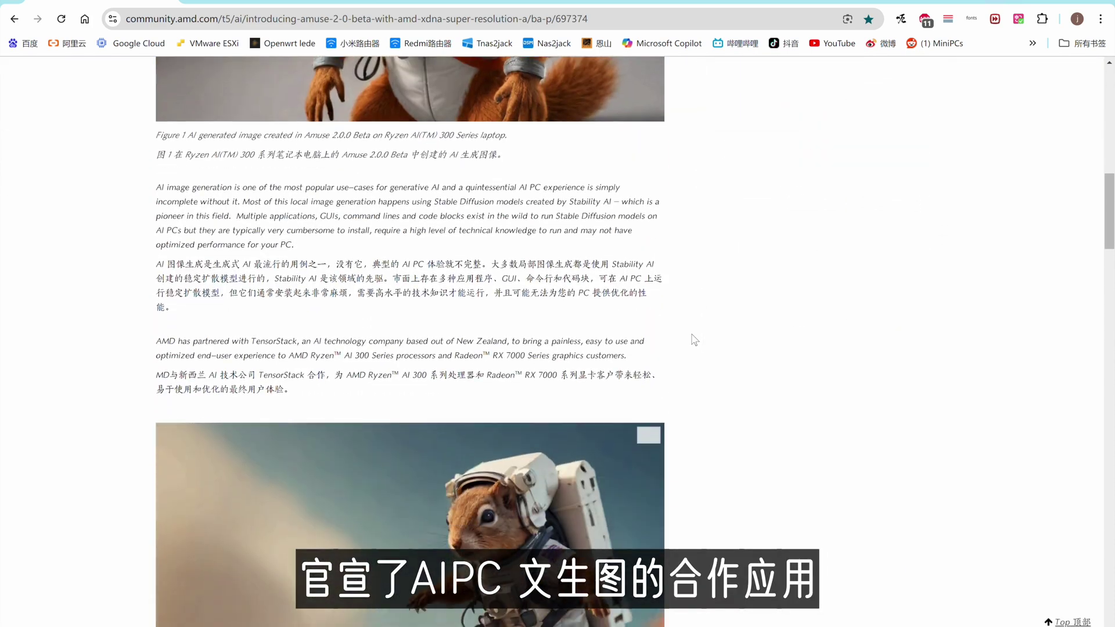
{"action": "scroll", "coordinate": [695, 340], "scroll_direction": "up", "scroll_amount": 7}
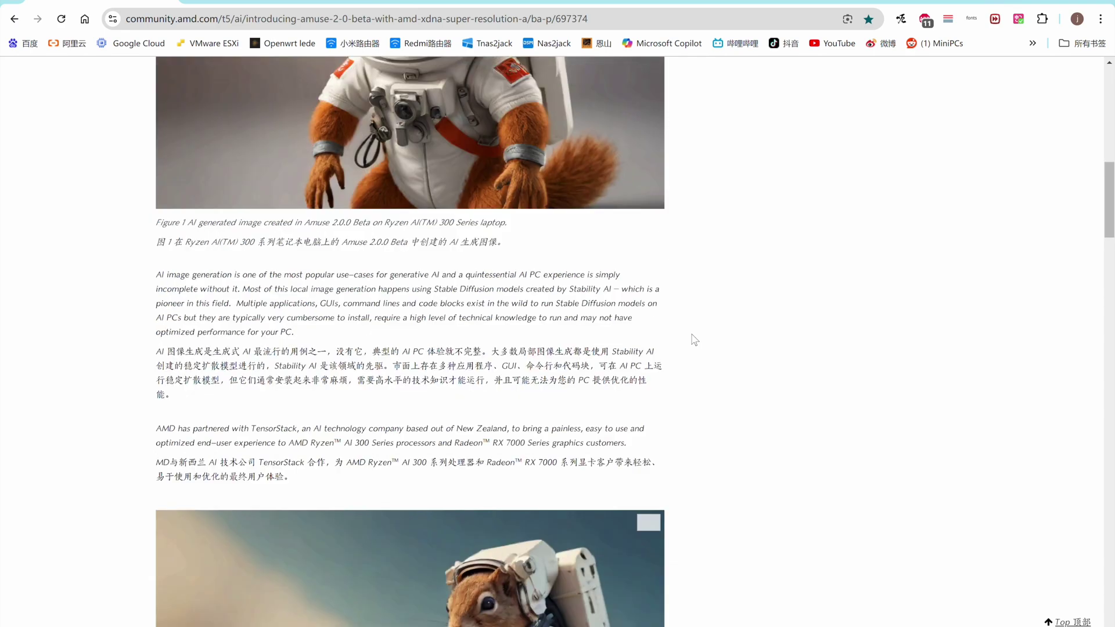
{"action": "scroll", "coordinate": [694, 340], "scroll_direction": "up", "scroll_amount": 1}
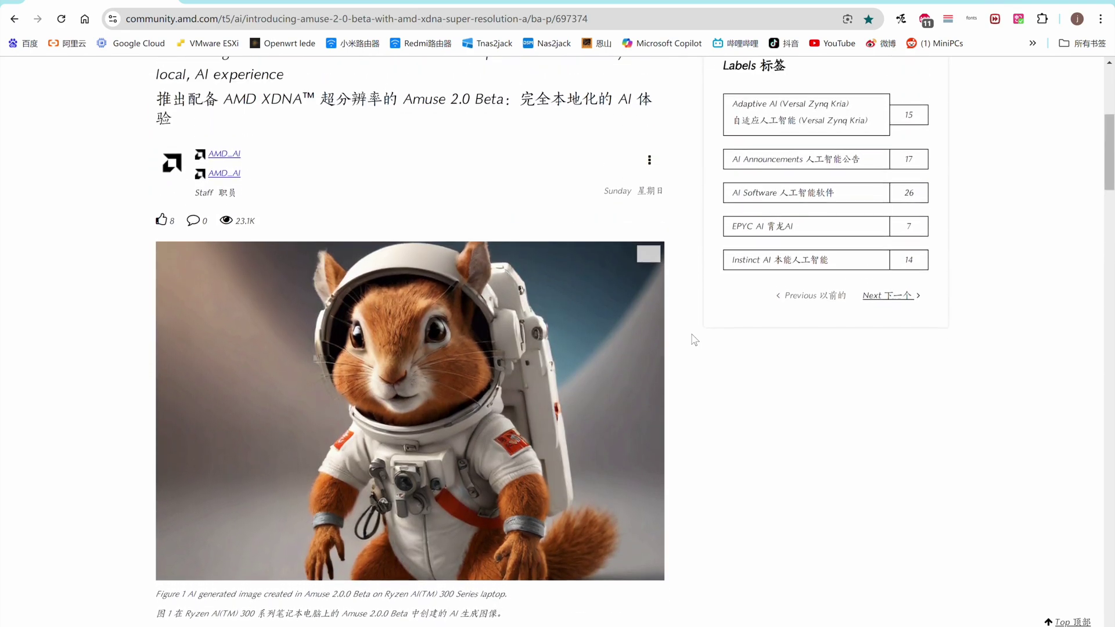
{"action": "scroll", "coordinate": [694, 340], "scroll_direction": "down", "scroll_amount": 6}
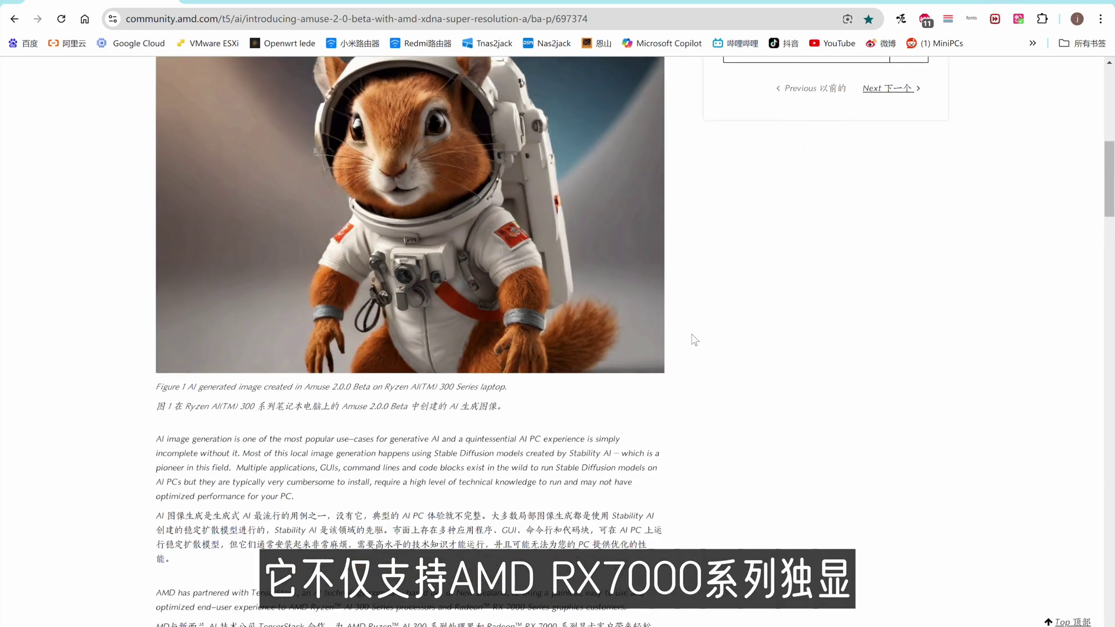
{"action": "scroll", "coordinate": [694, 340], "scroll_direction": "down", "scroll_amount": 11}
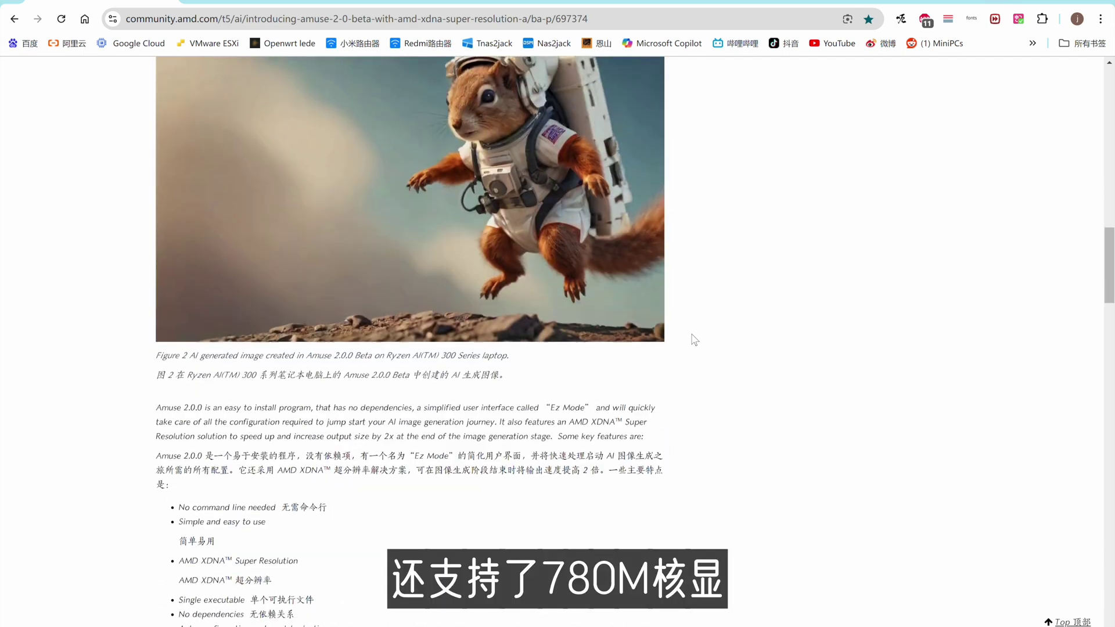
{"action": "scroll", "coordinate": [694, 340], "scroll_direction": "down", "scroll_amount": 2}
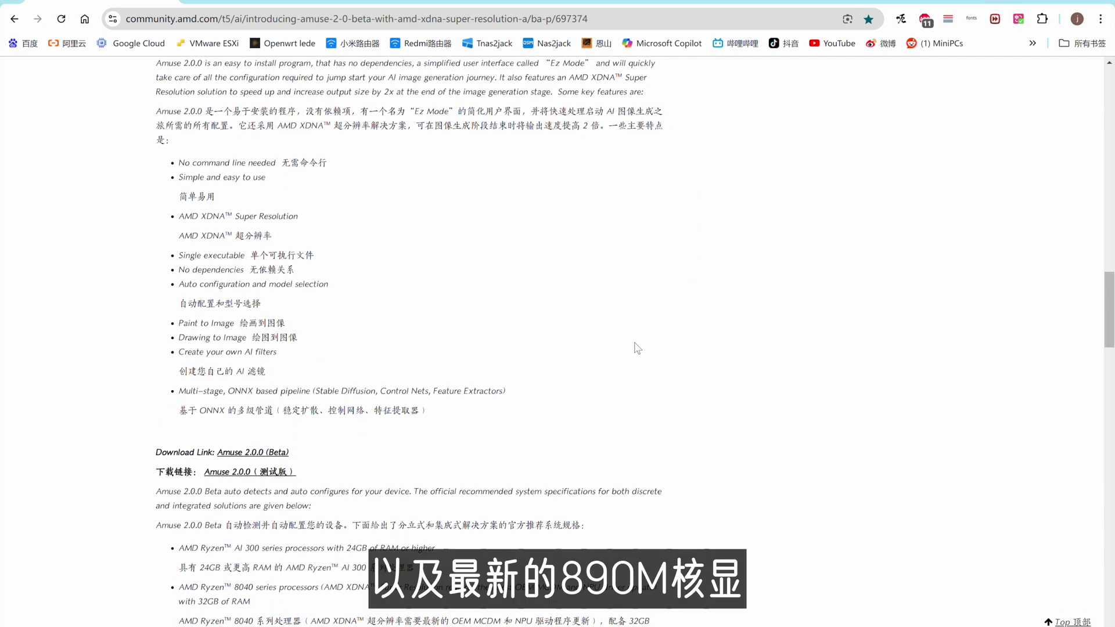
{"action": "left_click", "coordinate": [254, 474]}
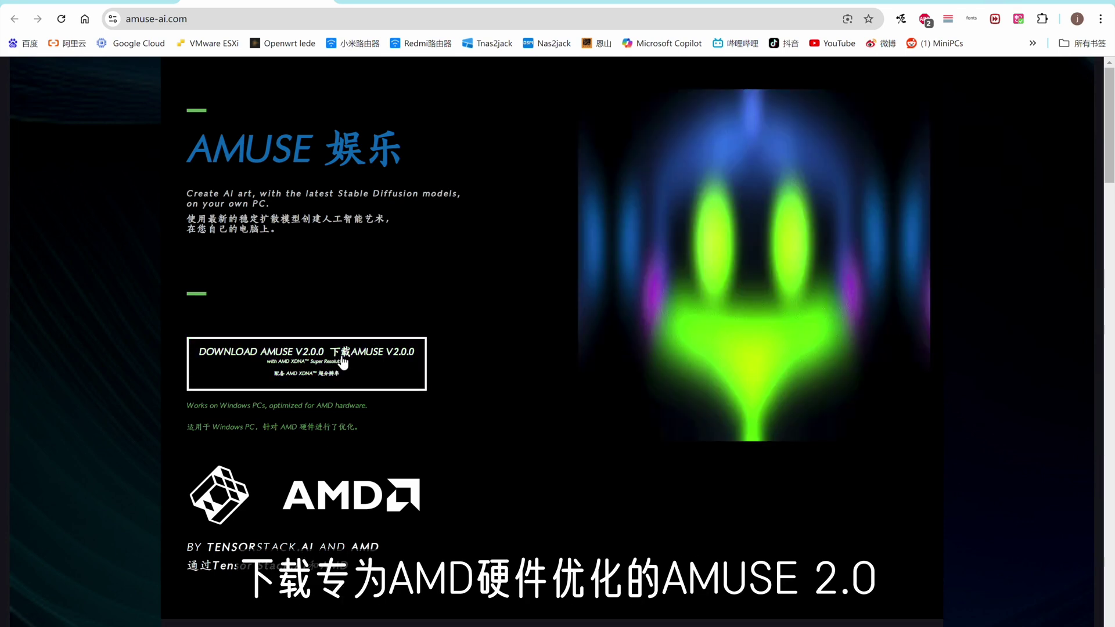
{"action": "left_click", "coordinate": [342, 358]}
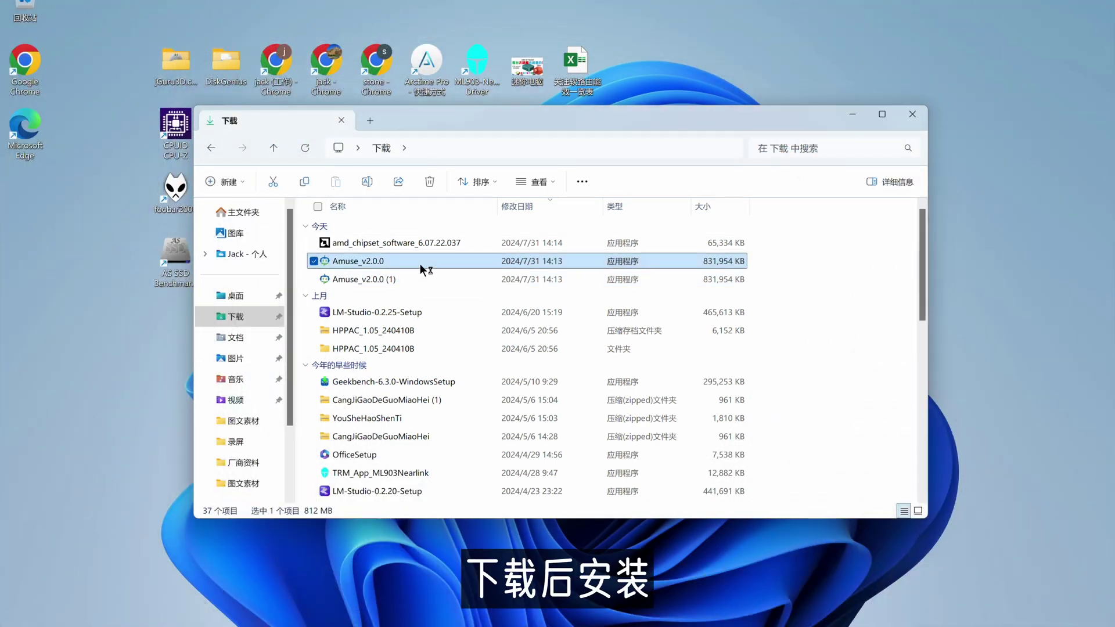
Step: Complete the Amuse v2.0.0 installation and launch the program
{"action": "left_click", "coordinate": [633, 422]}
{"action": "left_click", "coordinate": [634, 422]}
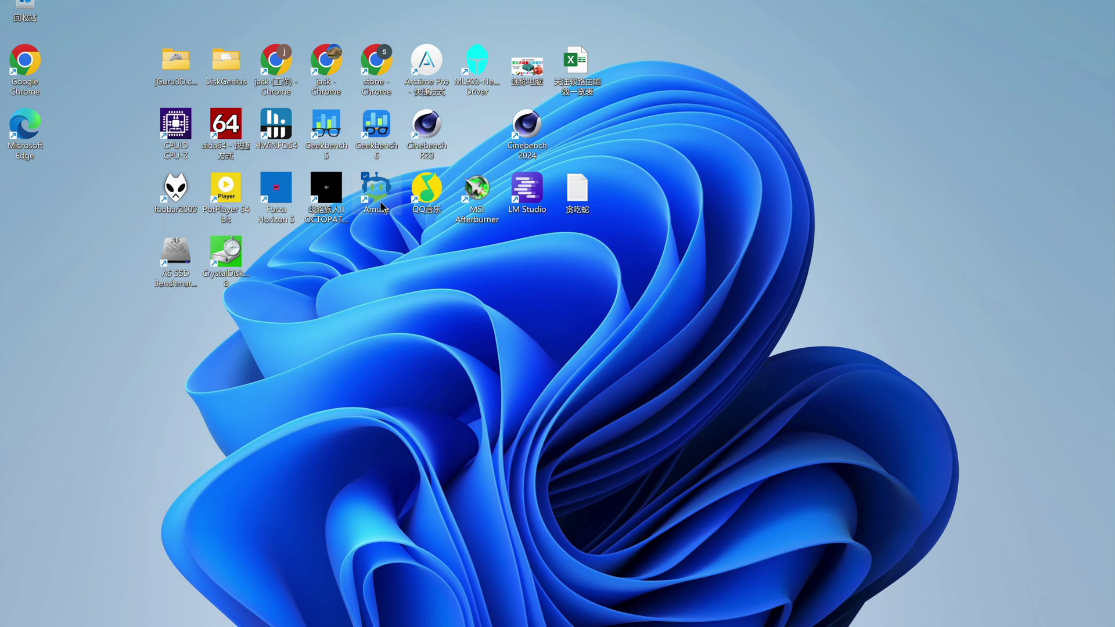
{"action": "double_click", "coordinate": [377, 192]}
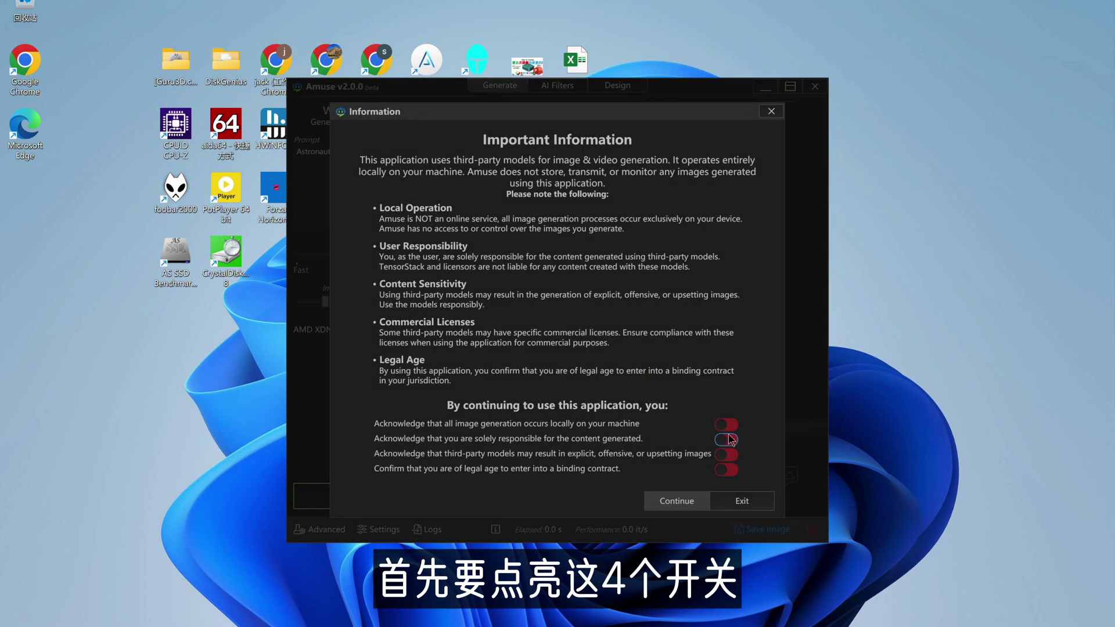
Step: Accept all four acknowledgements in the Important Information notice and continue into Amuse
{"action": "left_click", "coordinate": [727, 425]}
{"action": "left_click", "coordinate": [727, 440]}
{"action": "left_click", "coordinate": [728, 454]}
{"action": "left_click", "coordinate": [729, 470]}
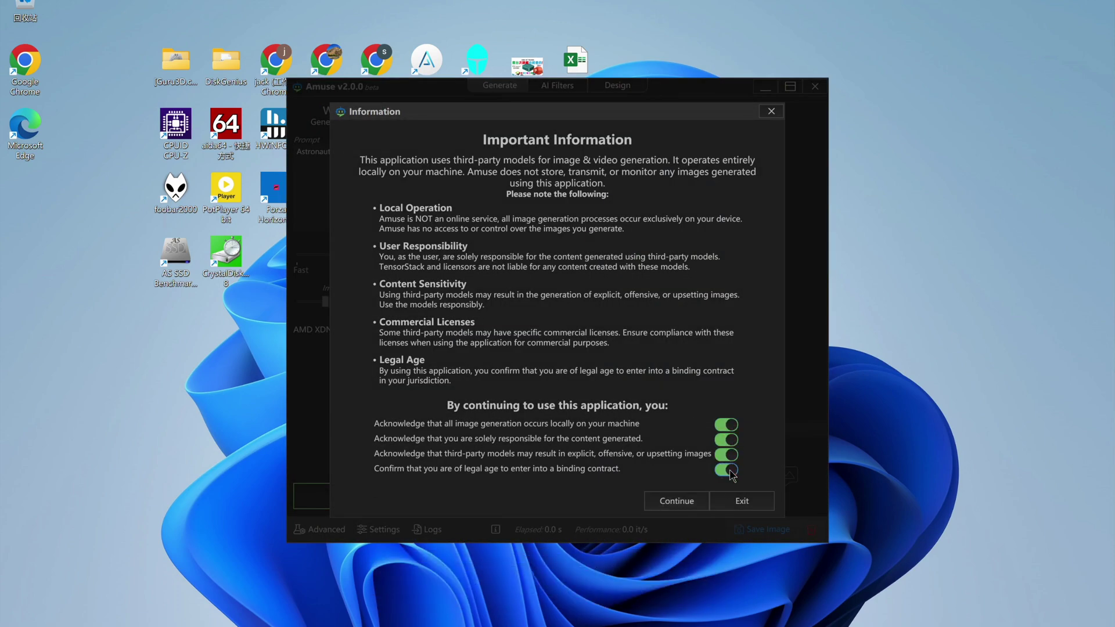
{"action": "left_click", "coordinate": [674, 502]}
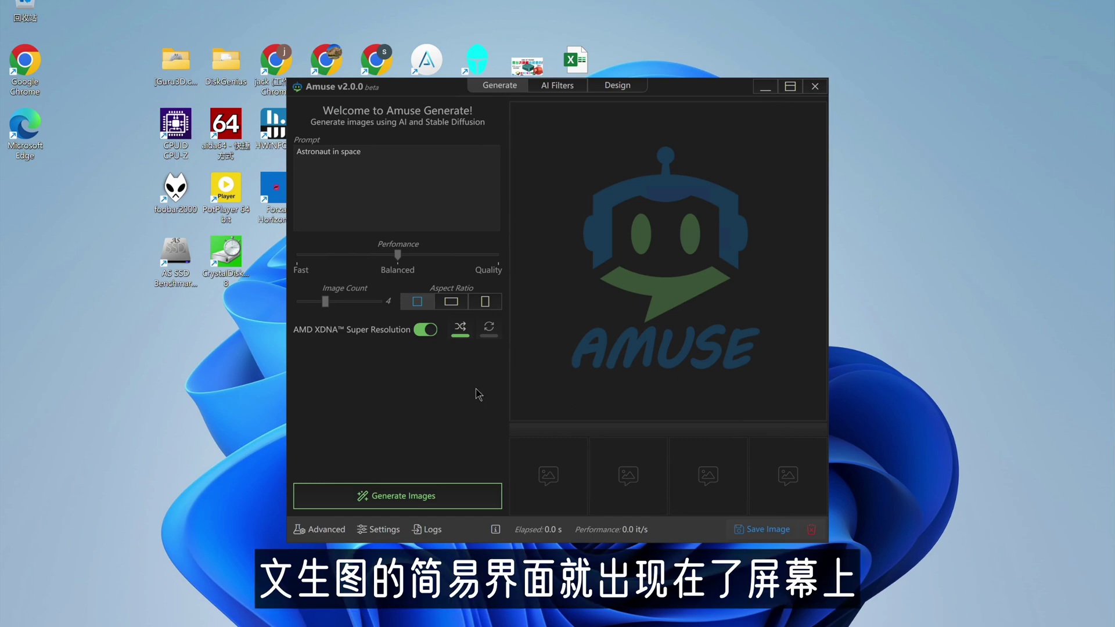
Step: Turn off AMD XDNA Super Resolution and start generating images from the "Astronaut in space" prompt
{"action": "left_click", "coordinate": [426, 330]}
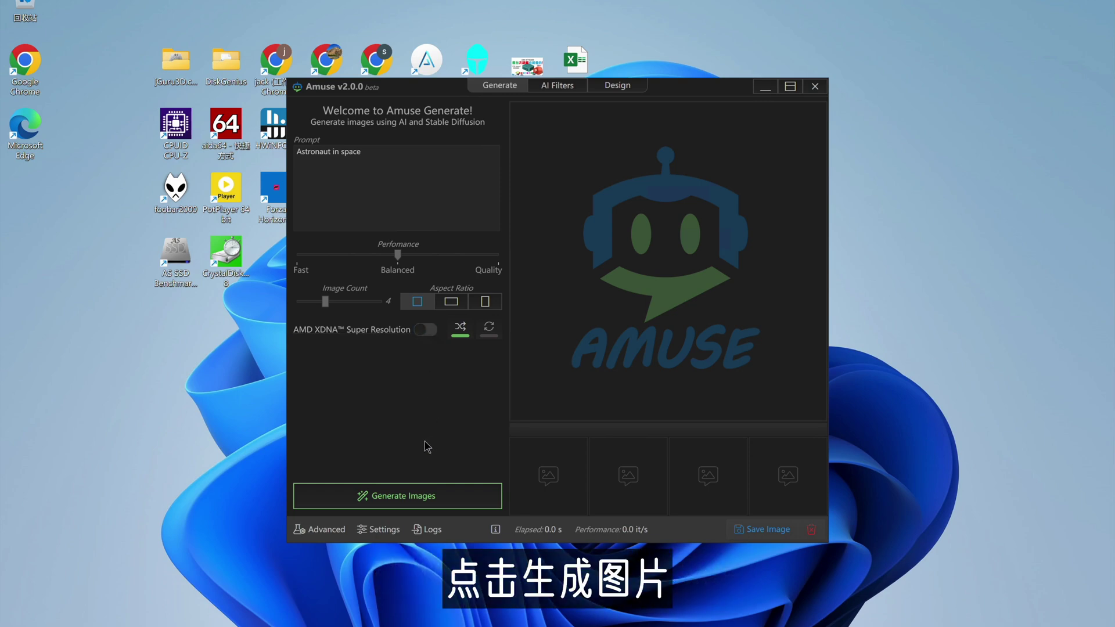
{"action": "left_click", "coordinate": [399, 500]}
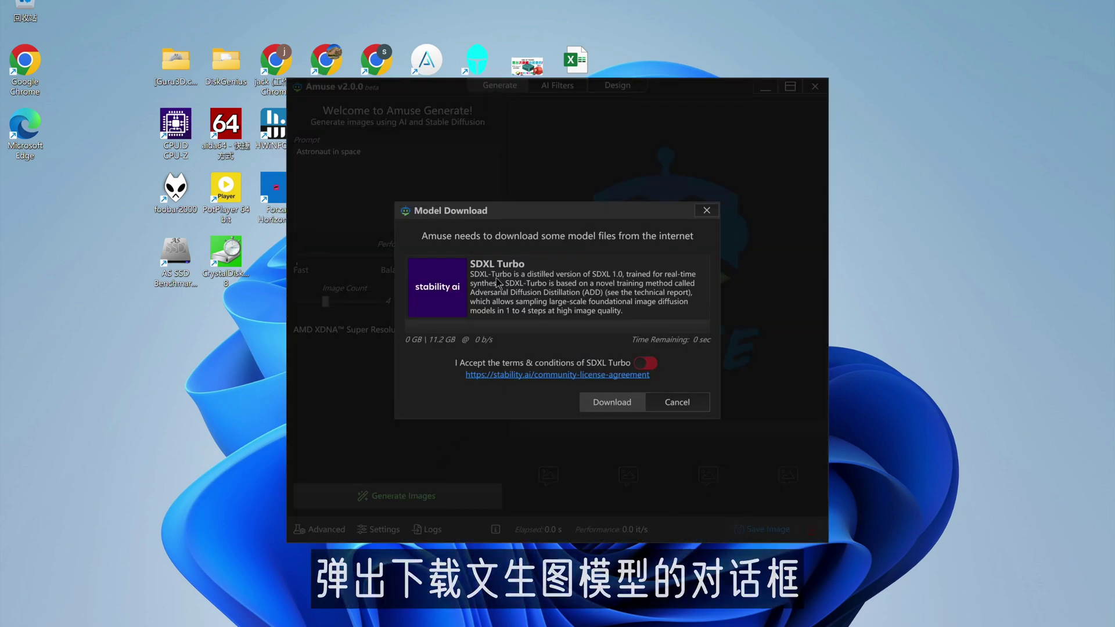
Step: Accept the SDXL Turbo terms and conditions and download the model files, retrying the download
{"action": "left_click", "coordinate": [653, 366]}
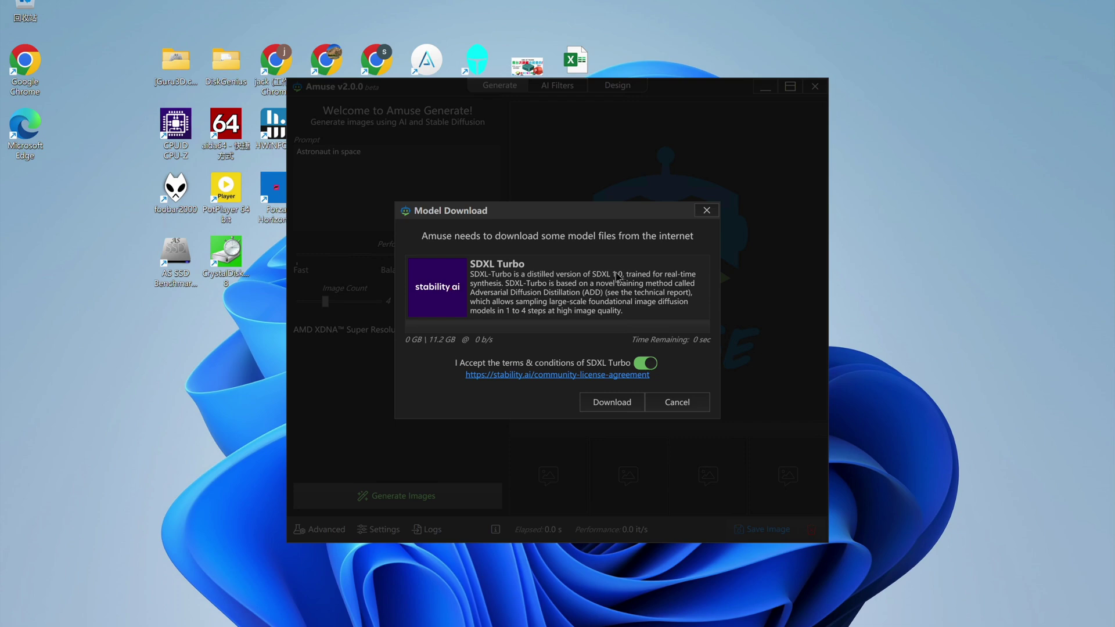
{"action": "left_click", "coordinate": [623, 403]}
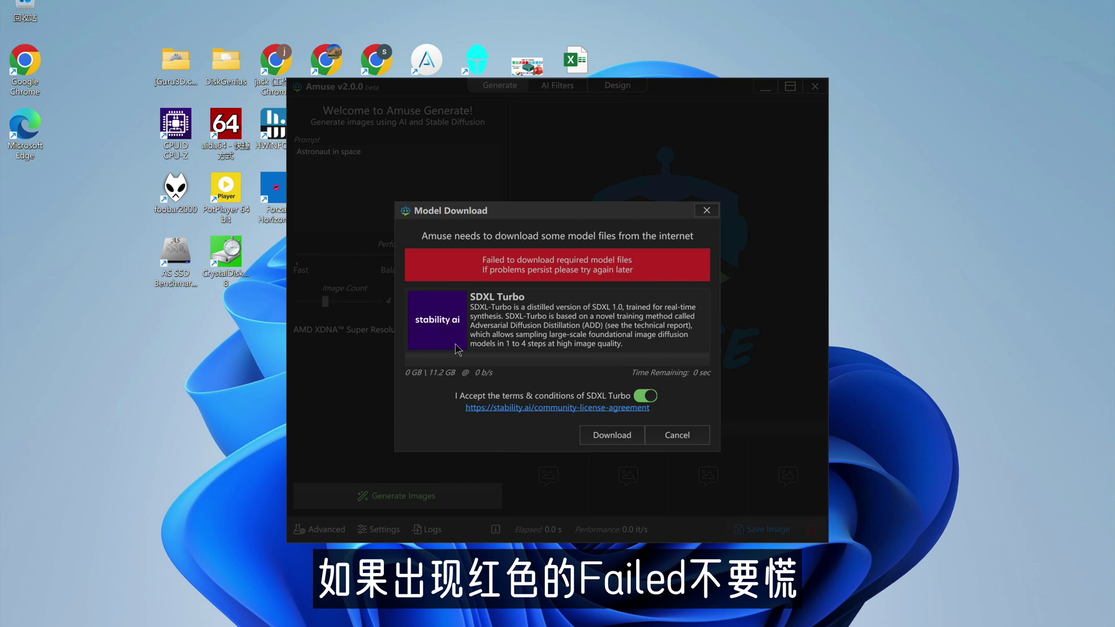
{"action": "left_click", "coordinate": [584, 435]}
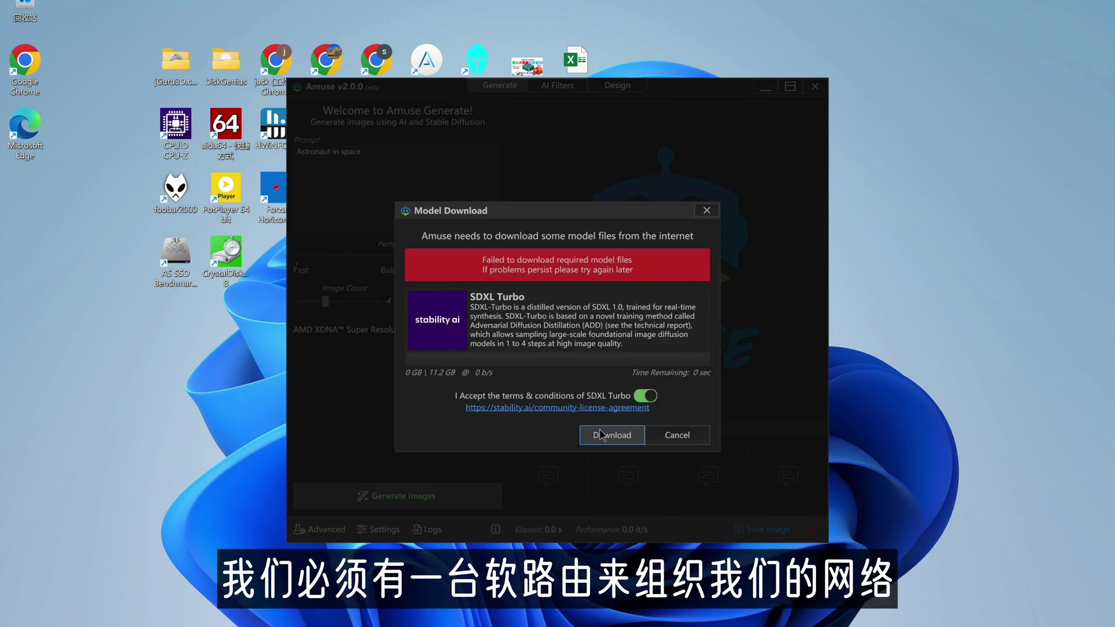
{"action": "left_click", "coordinate": [602, 432]}
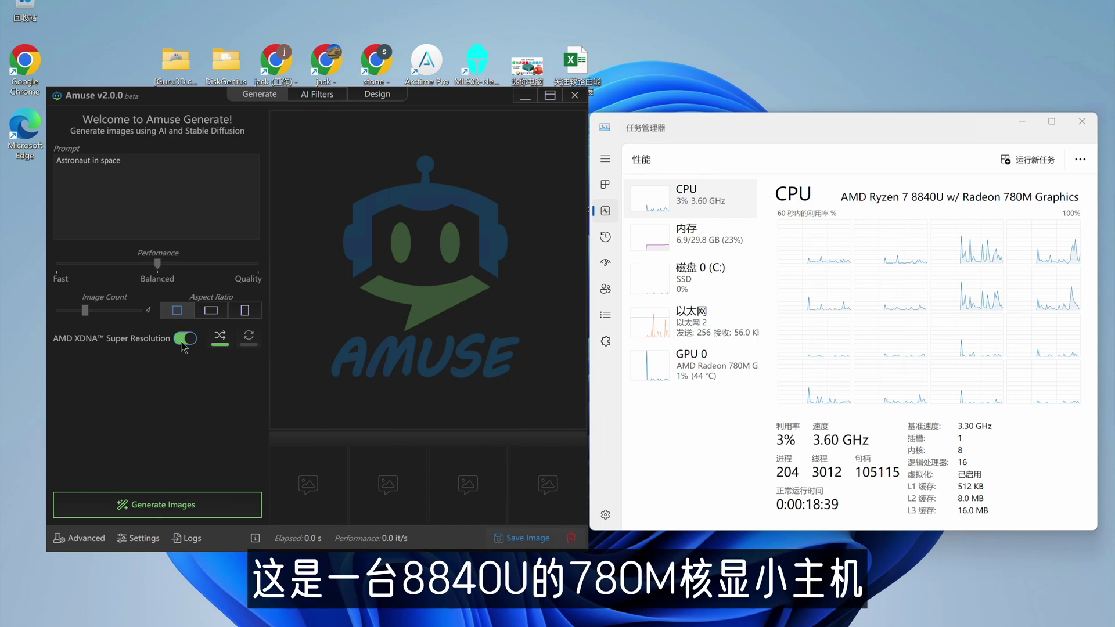
Step: Try to generate four "Astronaut in space" images with AMD XDNA Super Resolution on, and dismiss the resulting dialog
{"action": "left_click", "coordinate": [167, 507]}
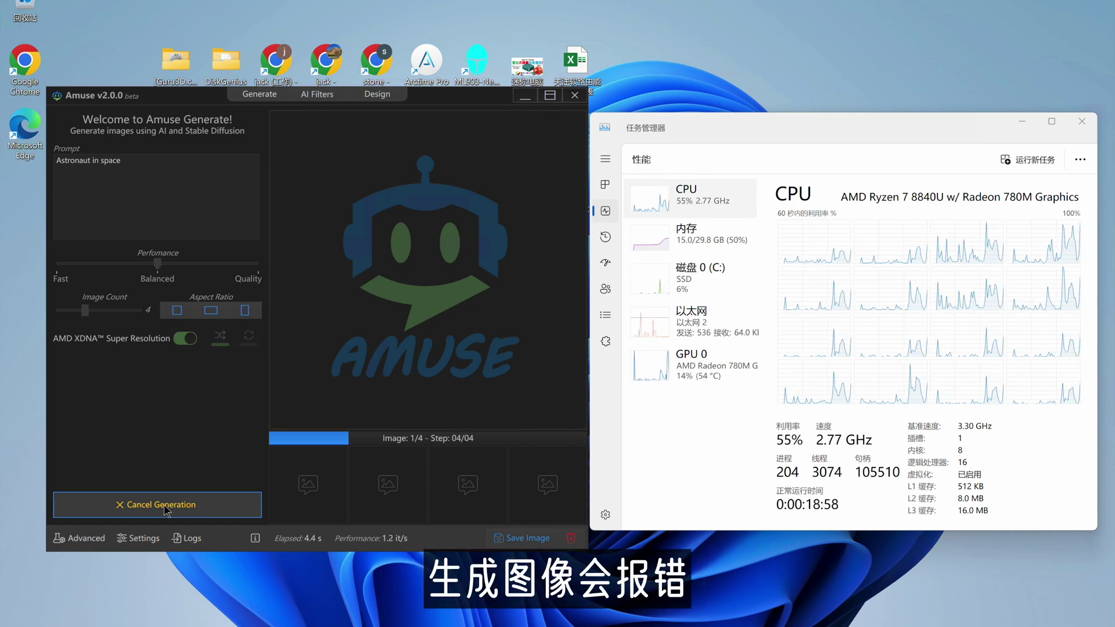
{"action": "left_click", "coordinate": [747, 411]}
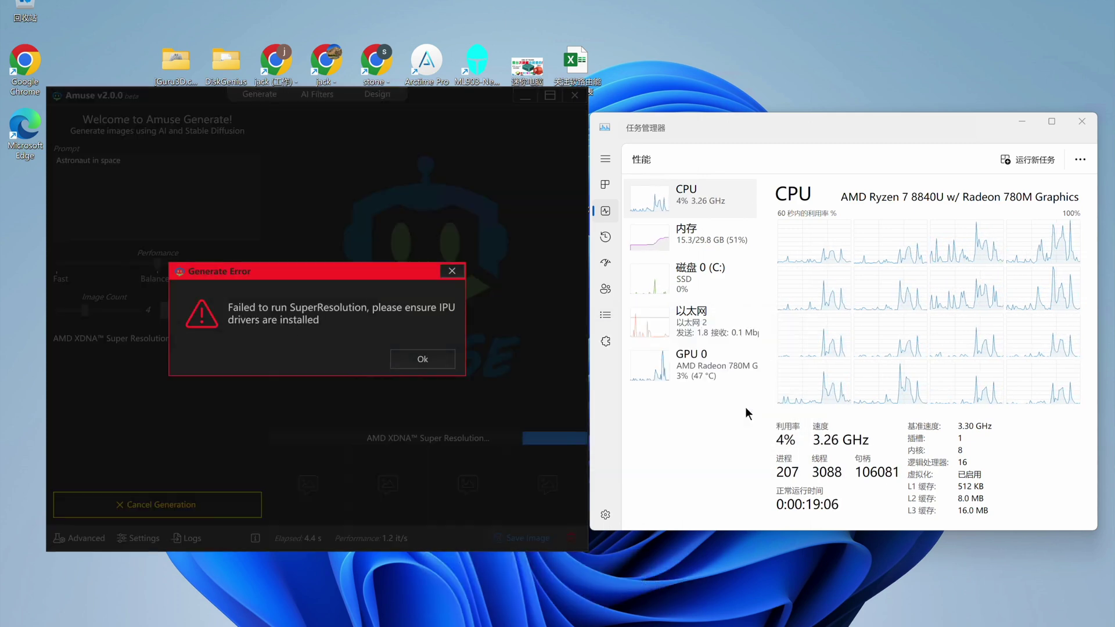
{"action": "left_click", "coordinate": [422, 359]}
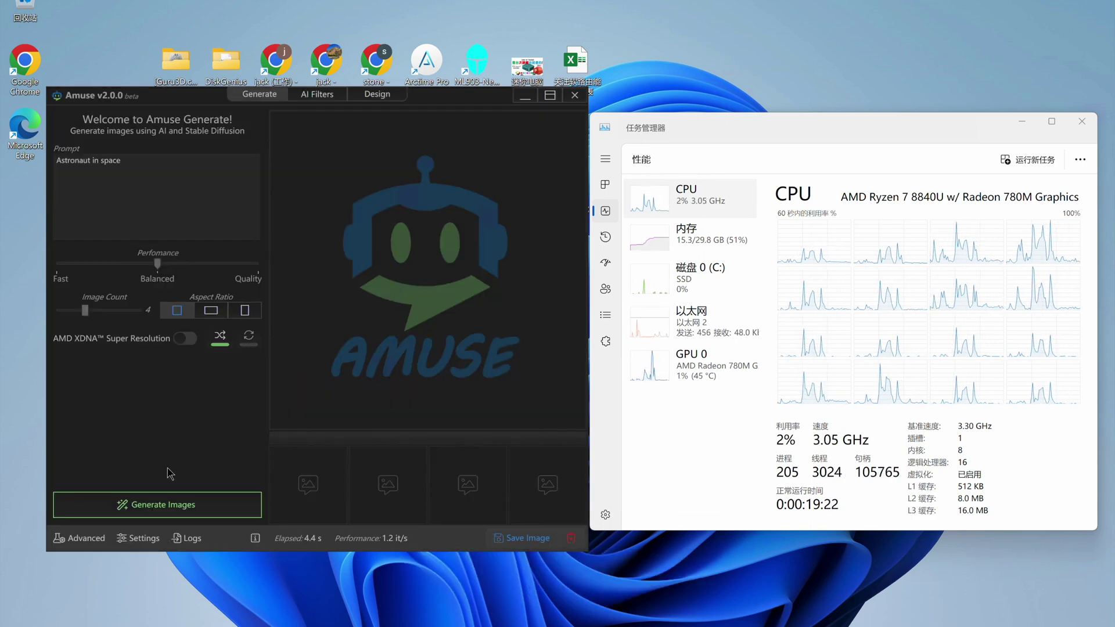
Step: Generate four "Astronaut in space" images with AMD XDNA Super Resolution turned off
{"action": "left_click", "coordinate": [169, 507]}
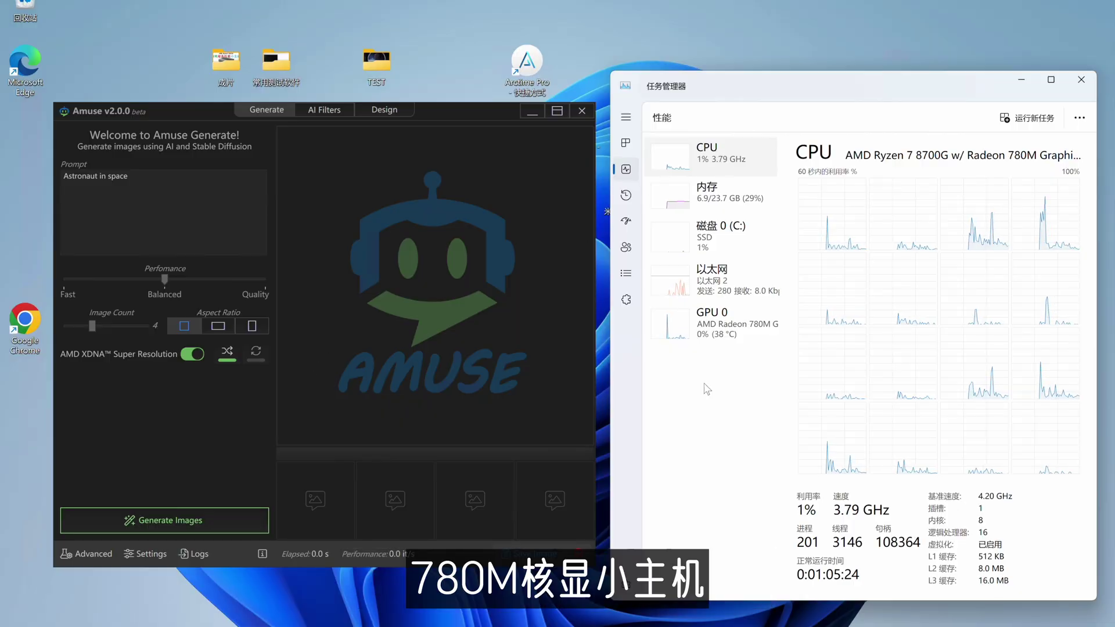
Step: Display the GPU 0 performance graphs in Task Manager and generate images from the "Astronaut in space" prompt in Amuse
{"action": "left_click", "coordinate": [738, 330]}
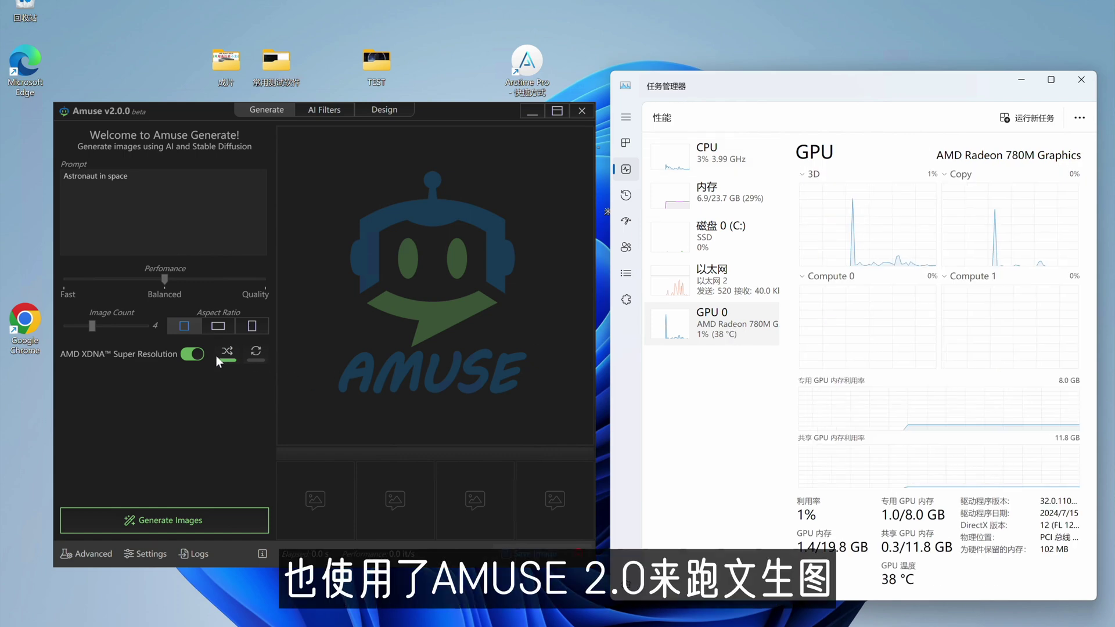
{"action": "left_click", "coordinate": [183, 524]}
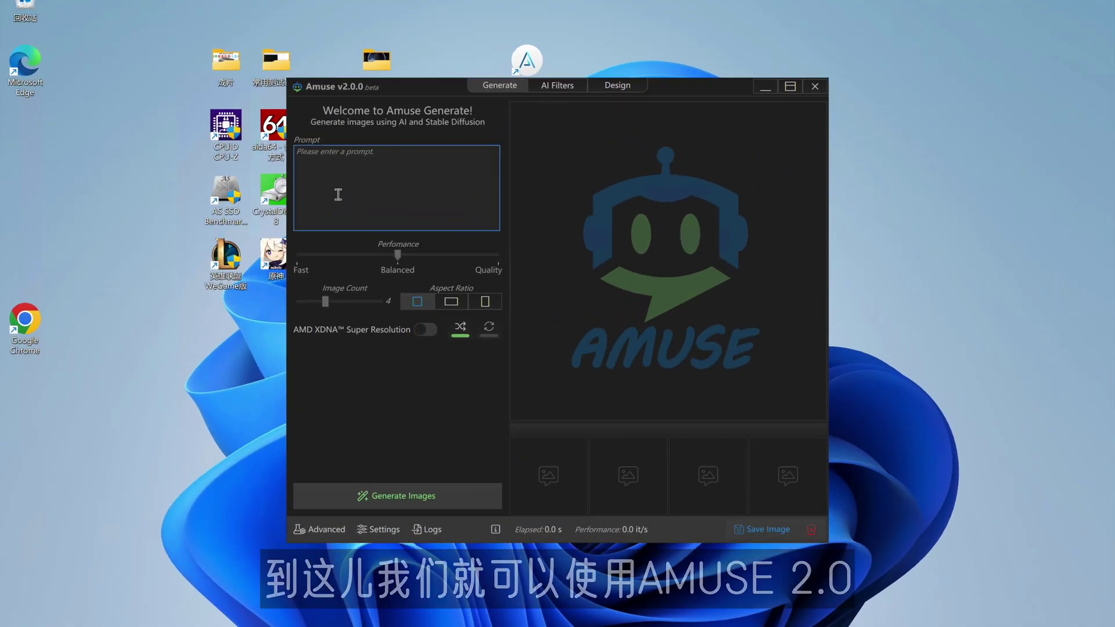
Step: Enter the prompt "a modern west beauty" and generate four images from it
{"action": "left_click", "coordinate": [327, 161]}
{"action": "type", "text": "a"}
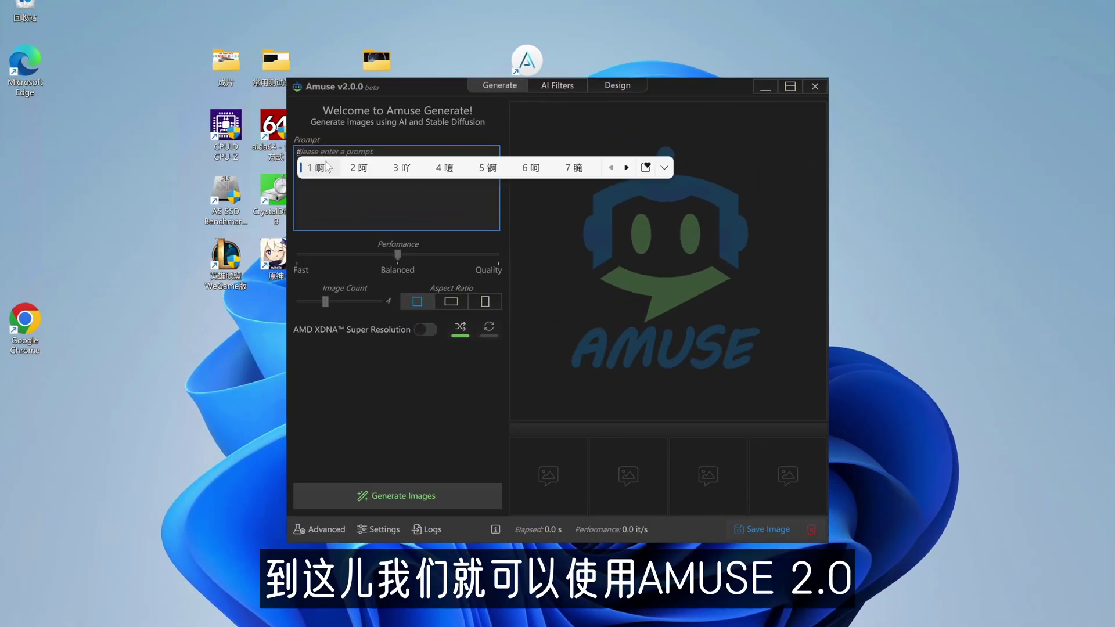
{"action": "key", "text": "Return"}
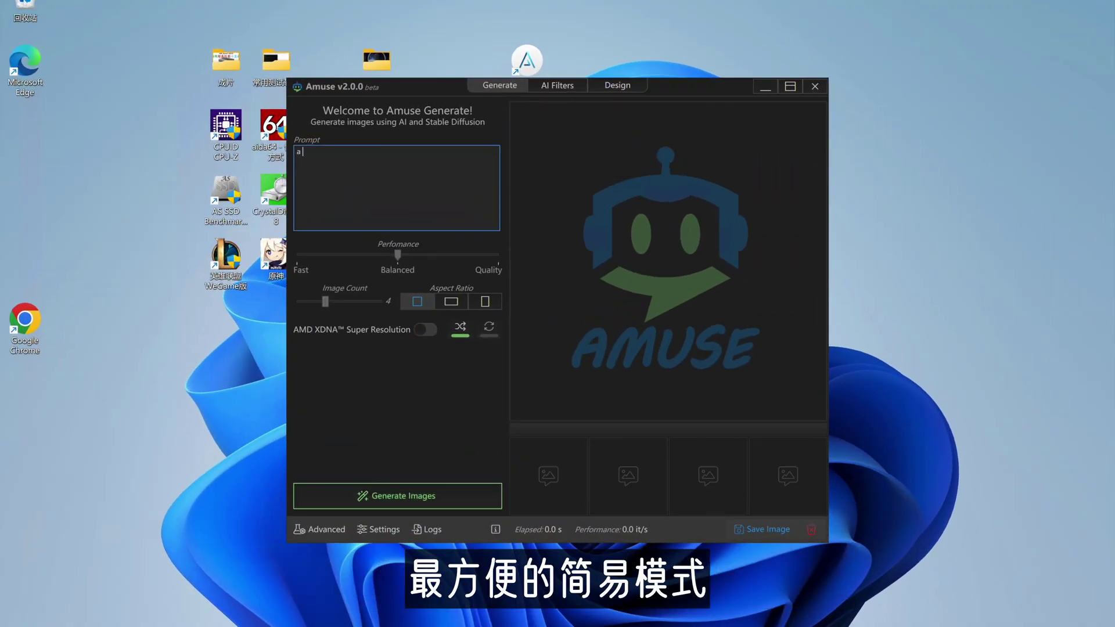
{"action": "type", "text": "modern"}
{"action": "key", "text": "Return"}
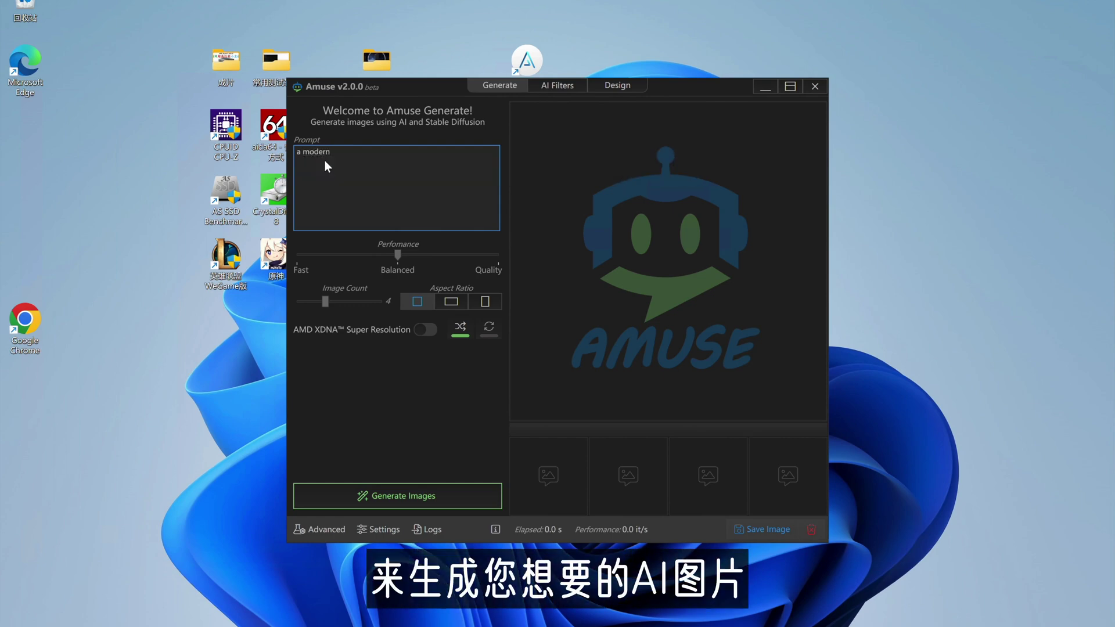
{"action": "type", "text": "west"}
{"action": "key", "text": "Return"}
{"action": "type", "text": "be'a"}
{"action": "key", "text": "BackSpace"}
{"action": "type", "text": "auty"}
{"action": "key", "text": "Return"}
{"action": "left_click", "coordinate": [395, 505]}
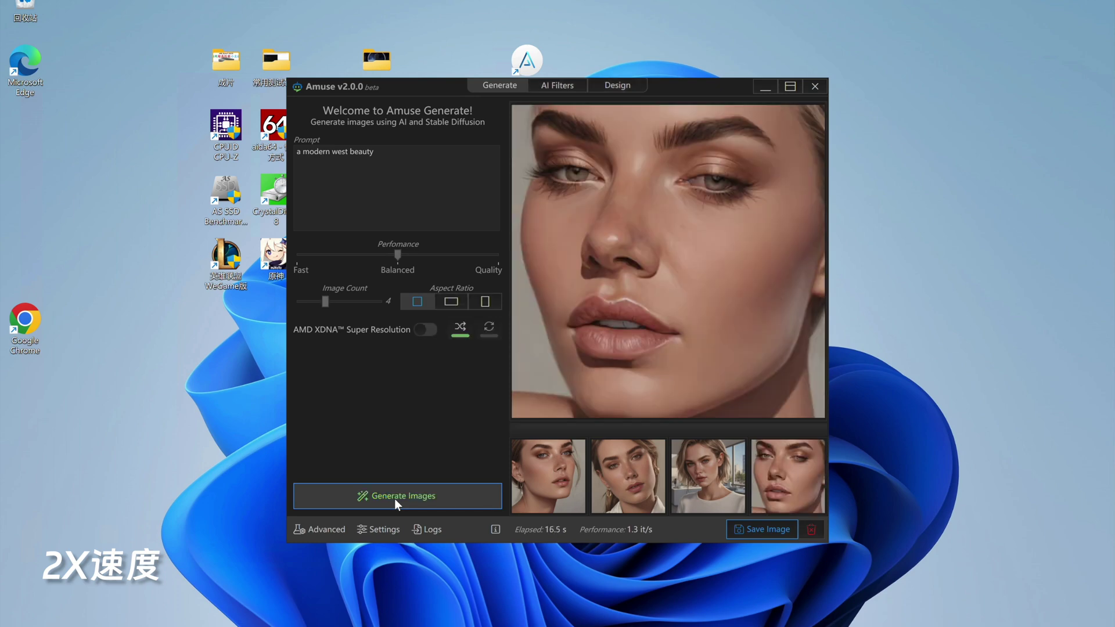
Step: Change the prompt to "a modern east beauty" and generate a new set of images
{"action": "type", "text": "east"}
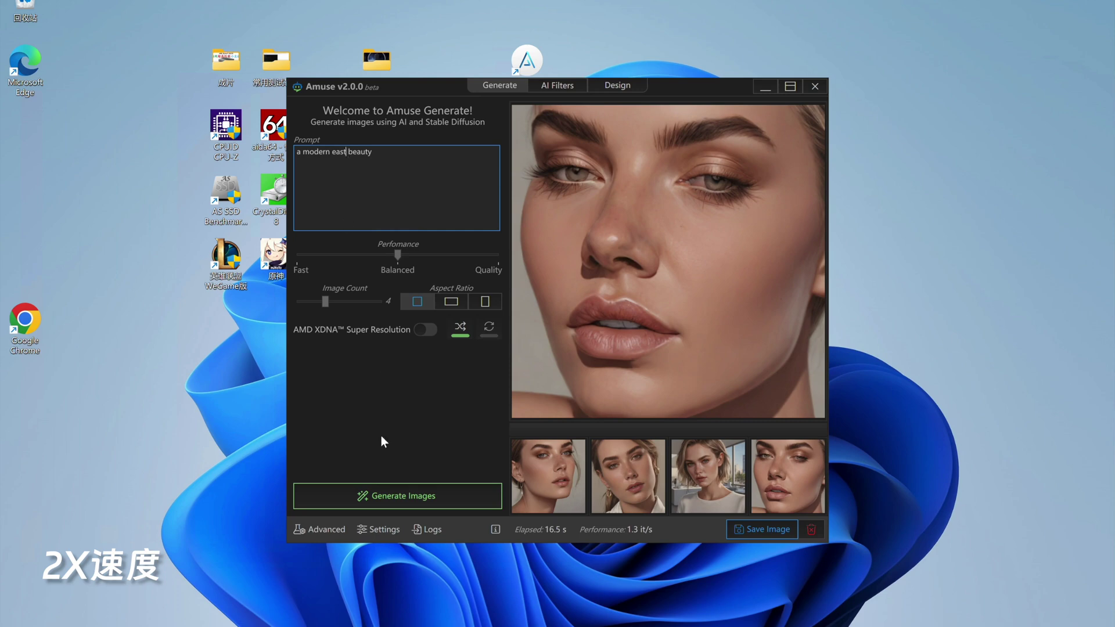
{"action": "left_click", "coordinate": [386, 497]}
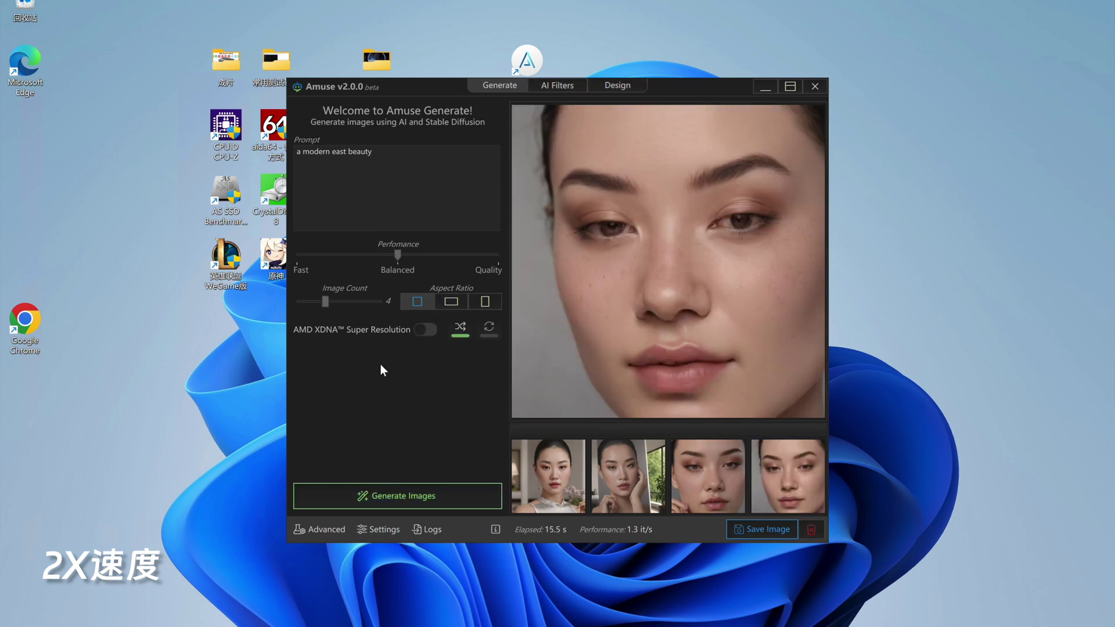
Step: Rewrite the prompt as "a modern shanghai best view" and generate four images from it
{"action": "left_click", "coordinate": [376, 156]}
{"action": "key", "text": "BackSpace"}
{"action": "key", "text": "BackSpace"}
{"action": "key", "text": "BackSpace"}
{"action": "key", "text": "BackSpace"}
{"action": "key", "text": "BackSpace"}
{"action": "key", "text": "BackSpace"}
{"action": "key", "text": "BackSpace"}
{"action": "key", "text": "BackSpace"}
{"action": "key", "text": "BackSpace"}
{"action": "key", "text": "BackSpace"}
{"action": "key", "text": "BackSpace"}
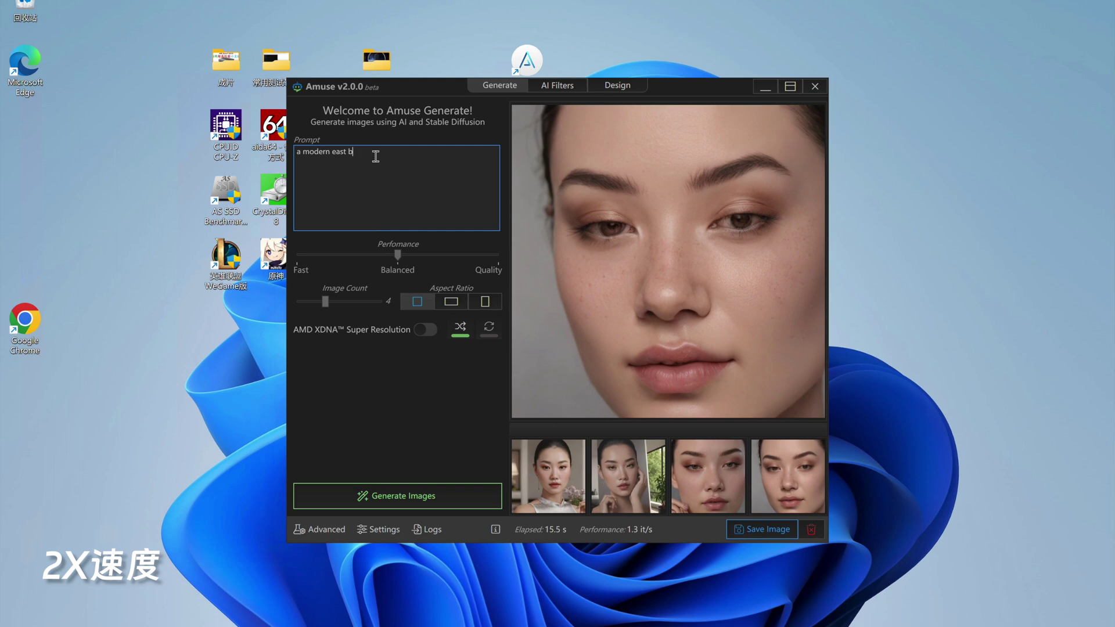
{"action": "type", "text": "shai"}
{"action": "key", "text": "Return"}
{"action": "type", "text": "hai"}
{"action": "key", "text": "shift"}
{"action": "type", "text": "best view"}
{"action": "key", "text": "Return"}
{"action": "left_click", "coordinate": [341, 153]}
{"action": "key", "text": "Delete"}
{"action": "type", "text": "ng"}
{"action": "key", "text": "Return"}
{"action": "left_click", "coordinate": [401, 497]}
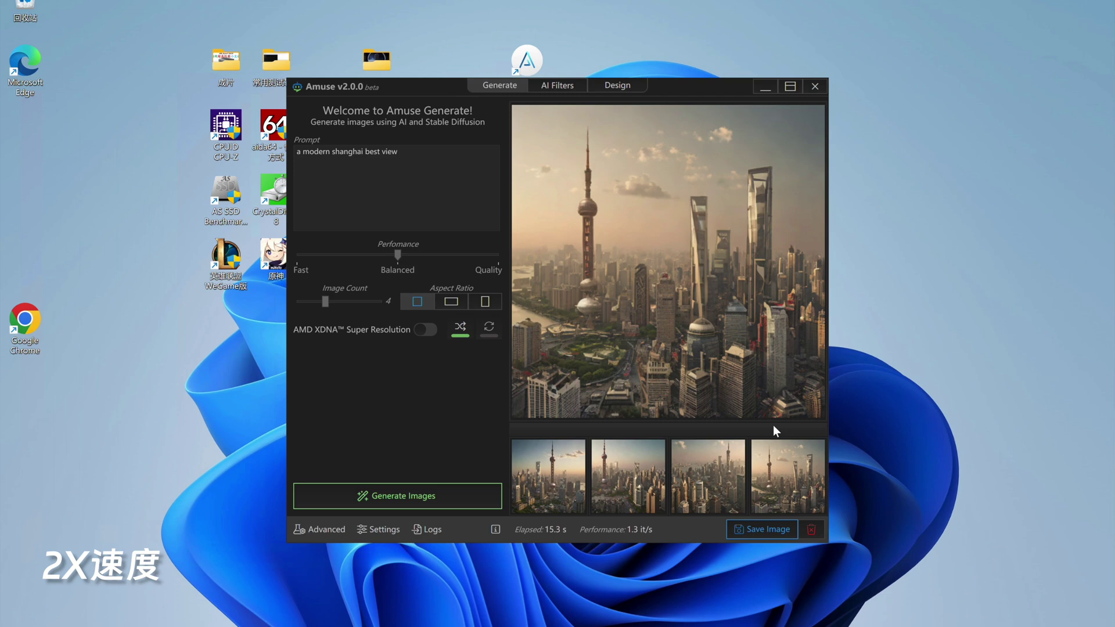
Step: Replace "shanghai" with "NY" so the prompt reads "a modern NY best view", and generate the images
{"action": "left_click", "coordinate": [364, 152]}
{"action": "key", "text": "BackSpace"}
{"action": "key", "text": "BackSpace"}
{"action": "key", "text": "BackSpace"}
{"action": "key", "text": "BackSpace"}
{"action": "key", "text": "BackSpace"}
{"action": "key", "text": "BackSpace"}
{"action": "key", "text": "BackSpace"}
{"action": "key", "text": "BackSpace"}
{"action": "key", "text": "BackSpace"}
{"action": "type", "text": "NY"}
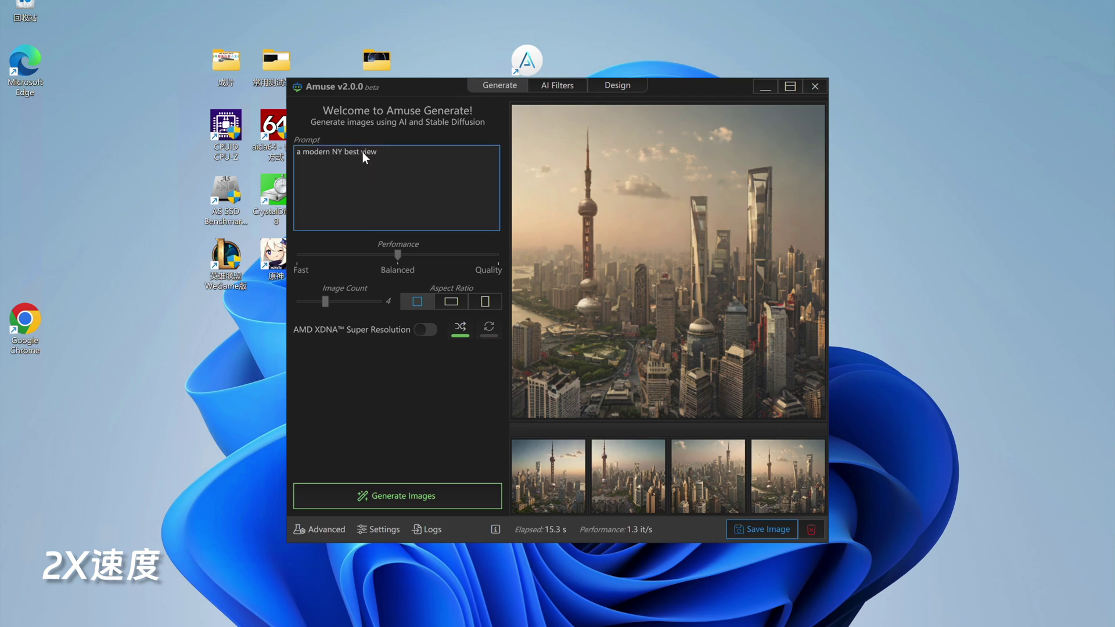
{"action": "left_click", "coordinate": [371, 490]}
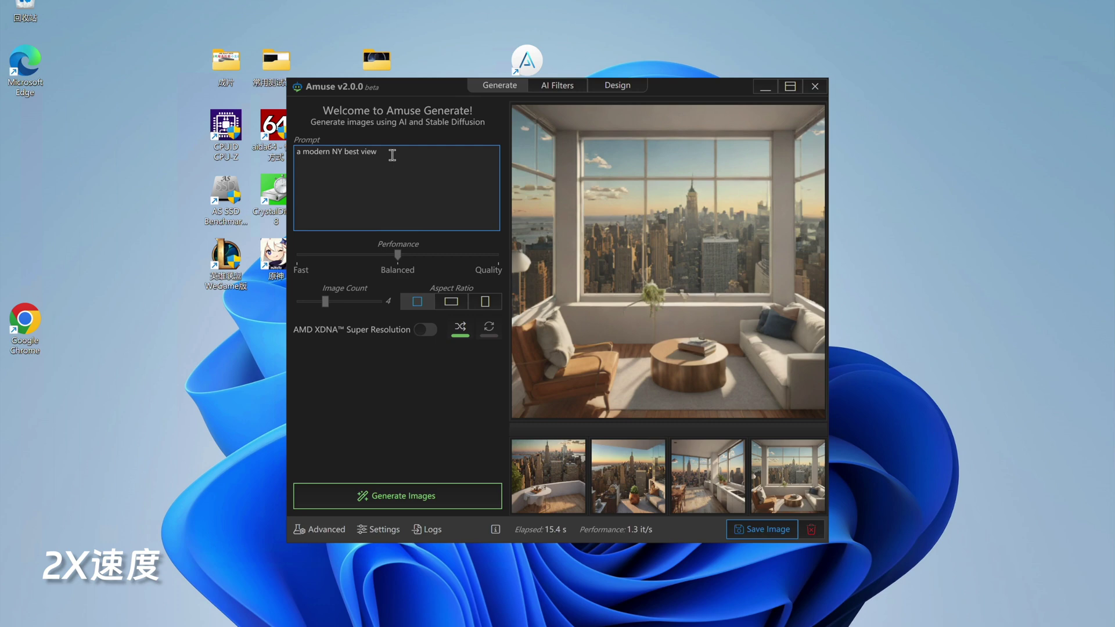
Step: Change the prompt to "a modern future mini pc" and generate four images from it
{"action": "key", "text": "BackSpace"}
{"action": "key", "text": "BackSpace"}
{"action": "key", "text": "BackSpace"}
{"action": "key", "text": "BackSpace"}
{"action": "key", "text": "BackSpace"}
{"action": "key", "text": "BackSpace"}
{"action": "key", "text": "BackSpace"}
{"action": "key", "text": "BackSpace"}
{"action": "key", "text": "BackSpace"}
{"action": "key", "text": "BackSpace"}
{"action": "key", "text": "BackSpace"}
{"action": "key", "text": "BackSpace"}
{"action": "key", "text": "BackSpace"}
{"action": "type", "text": "fu"}
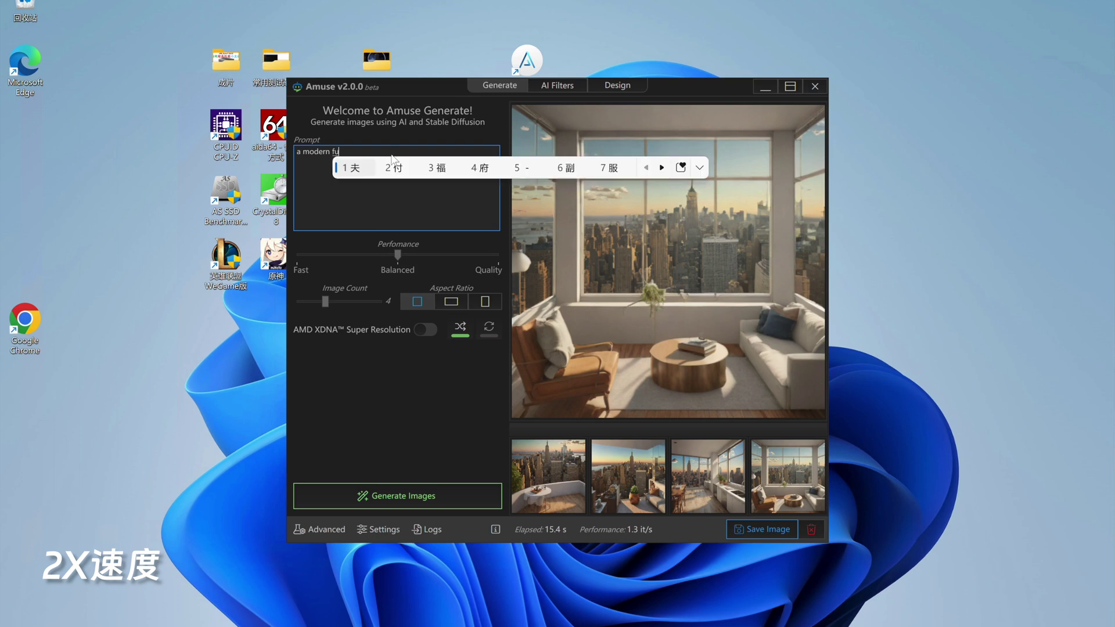
{"action": "key", "text": "Escape"}
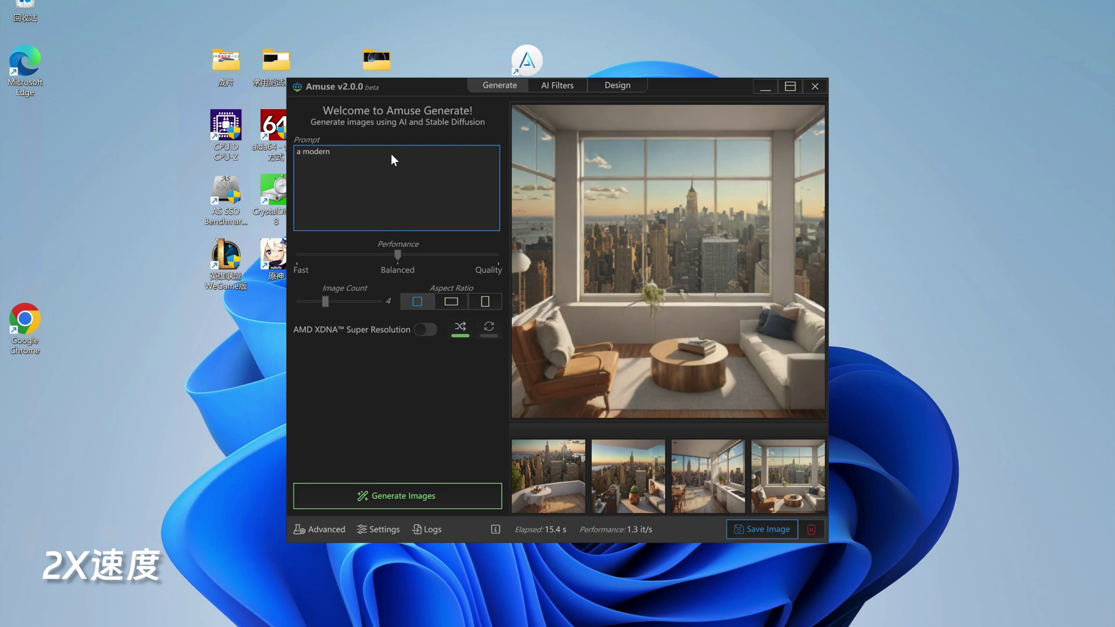
{"action": "type", "text": "future"}
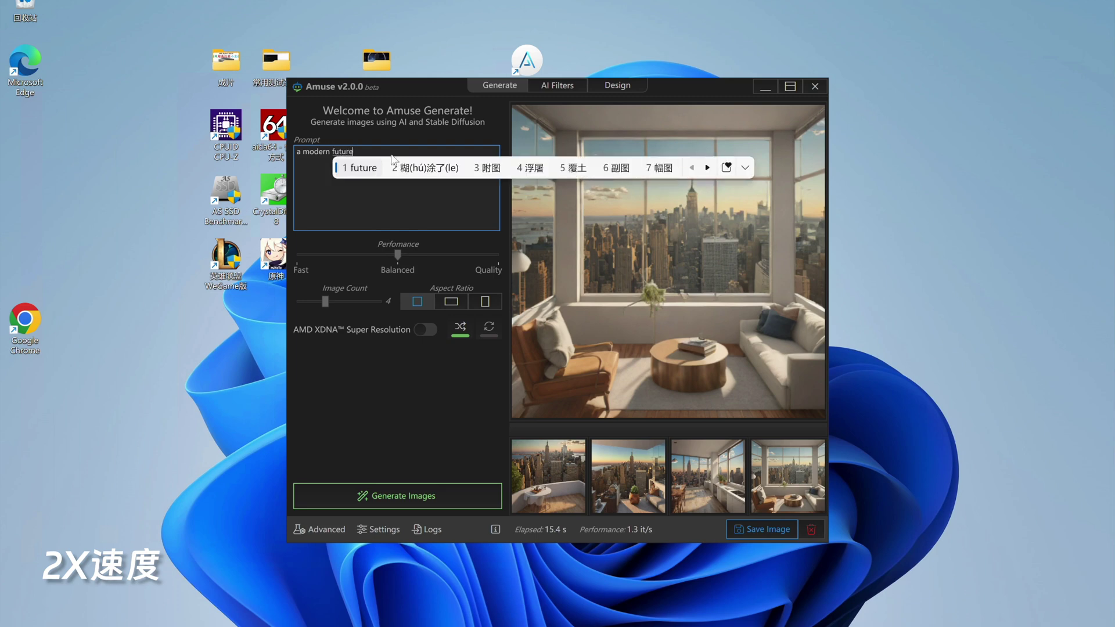
{"action": "key", "text": "Return"}
{"action": "type", "text": "mini"}
{"action": "key", "text": "Return"}
{"action": "type", "text": "pd"}
{"action": "key", "text": "Return"}
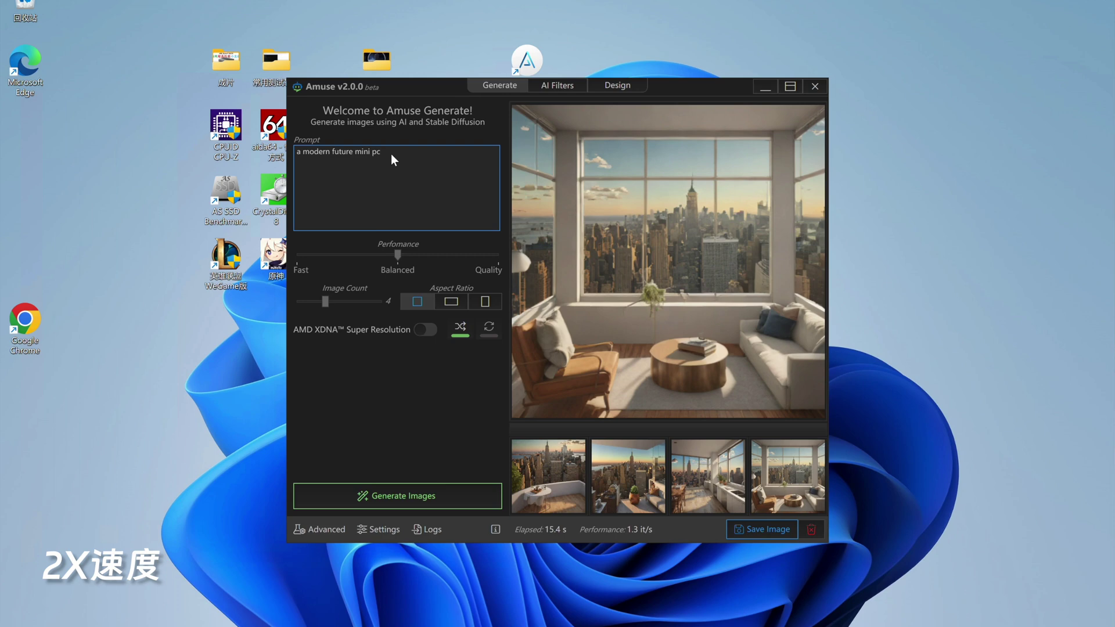
{"action": "left_click", "coordinate": [420, 493]}
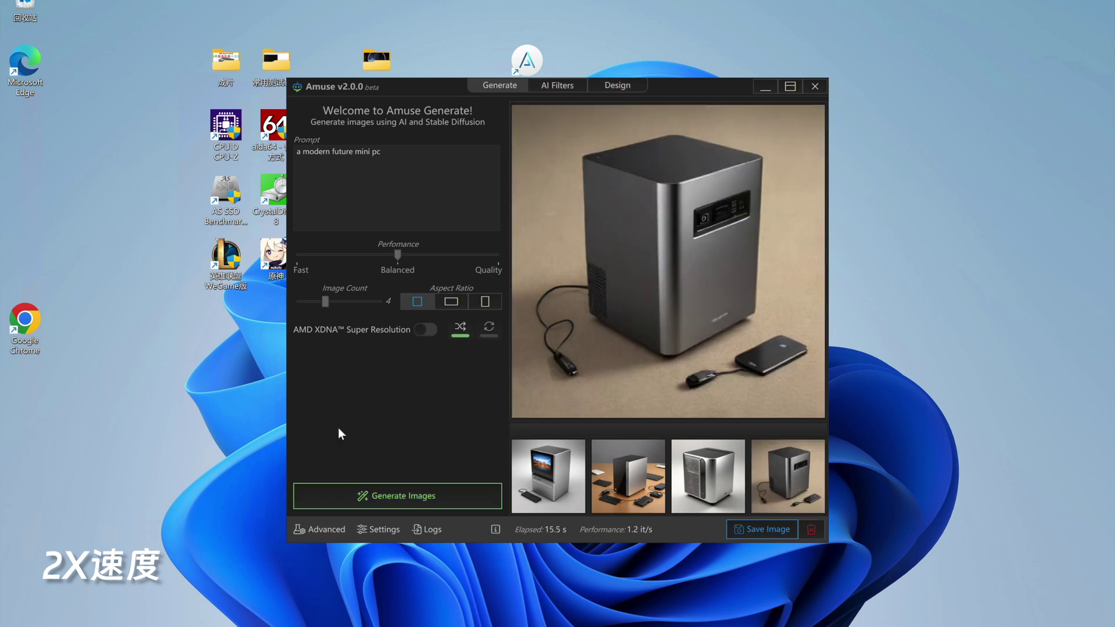
Step: Append "small" to the mini pc prompt and generate a new set of four images
{"action": "left_click", "coordinate": [386, 154]}
{"action": "type", "text": "small"}
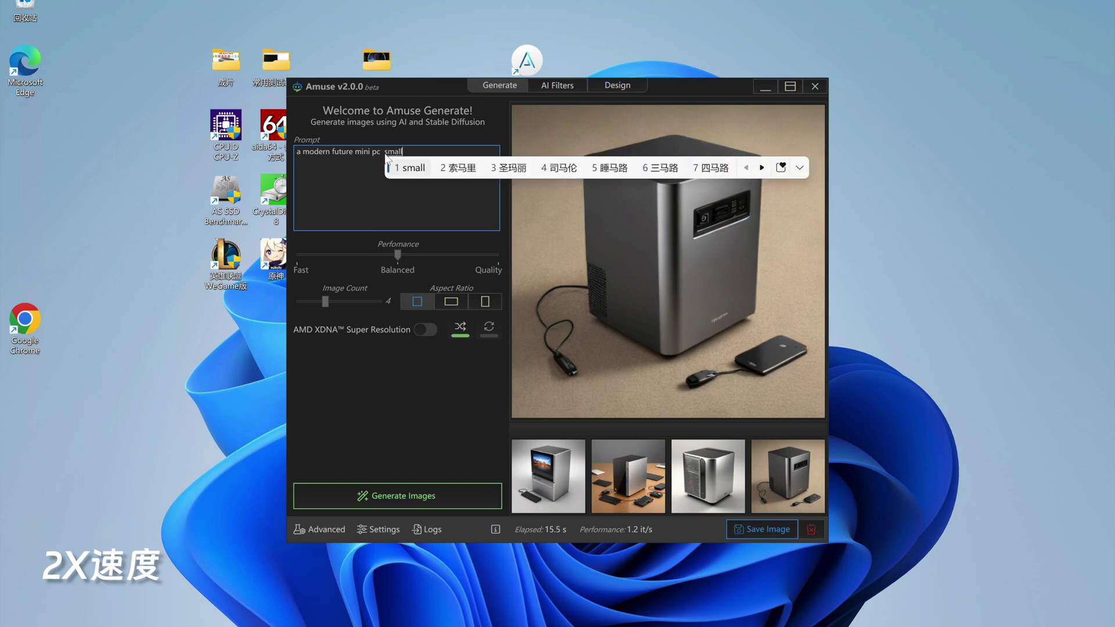
{"action": "key", "text": "space"}
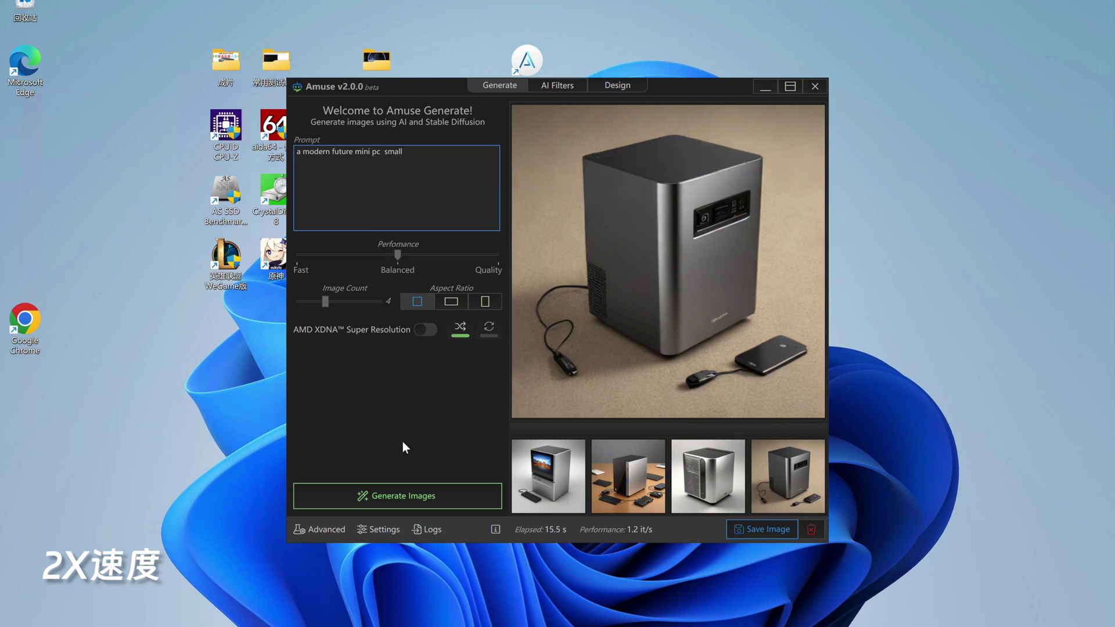
{"action": "left_click", "coordinate": [389, 492]}
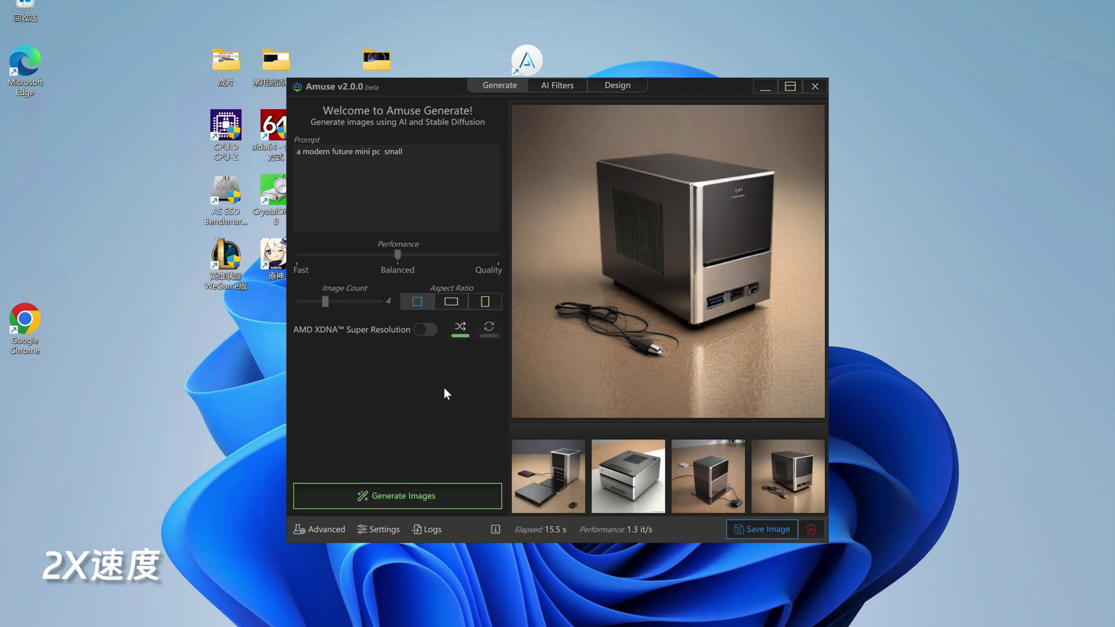
Step: Replace the whole prompt with "spring" and generate four images from it
{"action": "key", "text": "BackSpace"}
{"action": "key", "text": "BackSpace"}
{"action": "key", "text": "BackSpace"}
{"action": "key", "text": "BackSpace"}
{"action": "key", "text": "BackSpace"}
{"action": "key", "text": "BackSpace"}
{"action": "key", "text": "BackSpace"}
{"action": "key", "text": "BackSpace"}
{"action": "key", "text": "BackSpace"}
{"action": "key", "text": "BackSpace"}
{"action": "key", "text": "BackSpace"}
{"action": "key", "text": "BackSpace"}
{"action": "key", "text": "BackSpace"}
{"action": "key", "text": "BackSpace"}
{"action": "key", "text": "BackSpace"}
{"action": "key", "text": "BackSpace"}
{"action": "key", "text": "BackSpace"}
{"action": "key", "text": "BackSpace"}
{"action": "key", "text": "BackSpace"}
{"action": "key", "text": "BackSpace"}
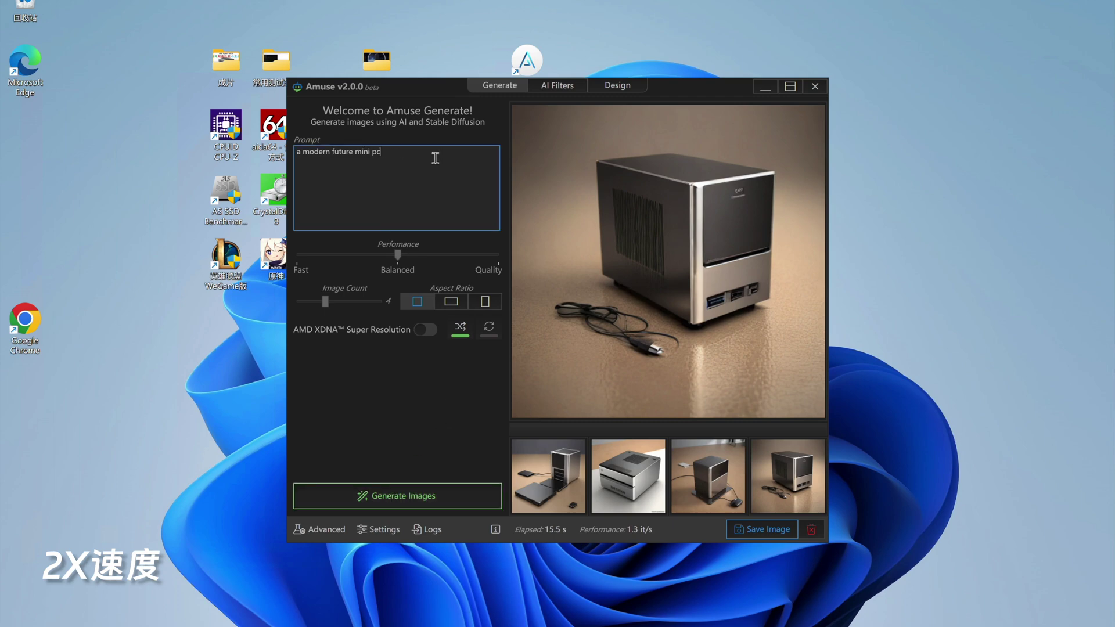
{"action": "key", "text": "BackSpace"}
{"action": "key", "text": "BackSpace"}
{"action": "key", "text": "BackSpace"}
{"action": "type", "text": "sprin"}
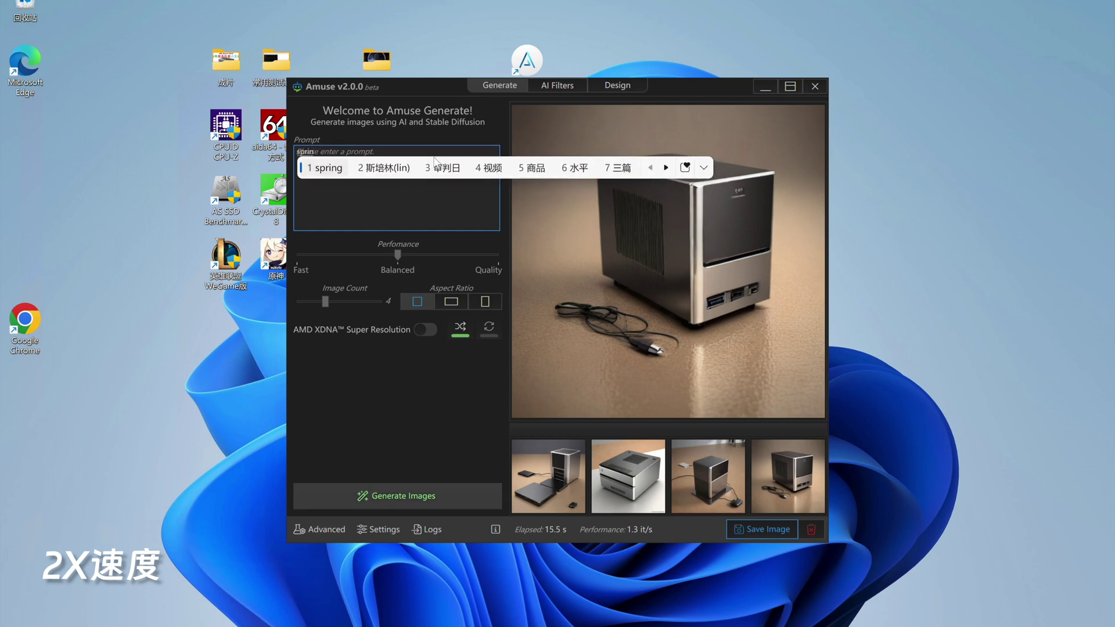
{"action": "key", "text": "space"}
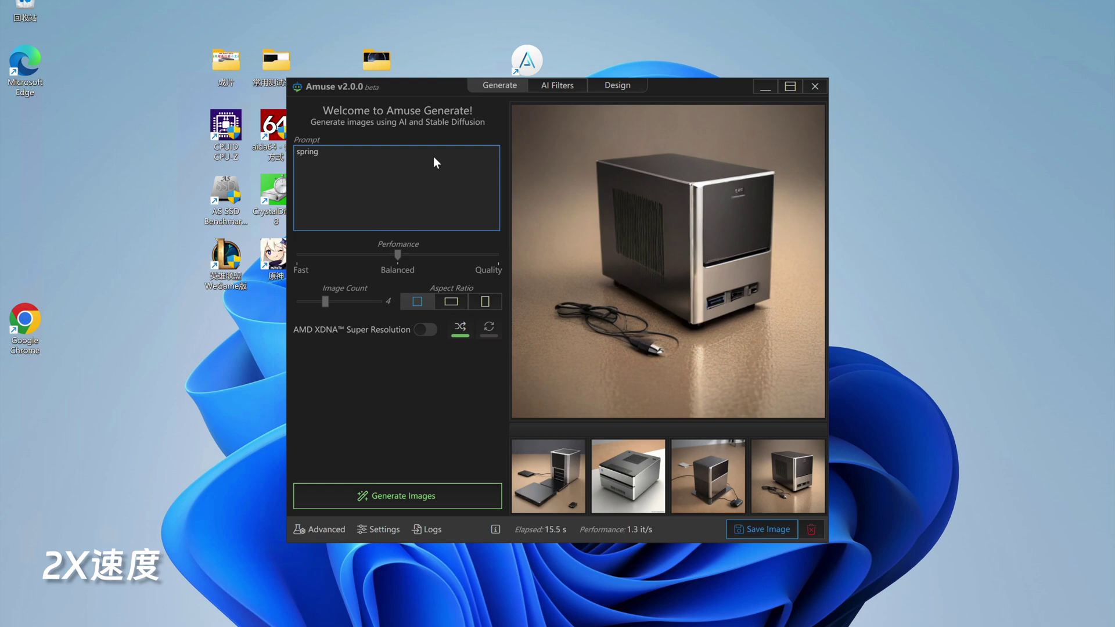
{"action": "left_click", "coordinate": [377, 494]}
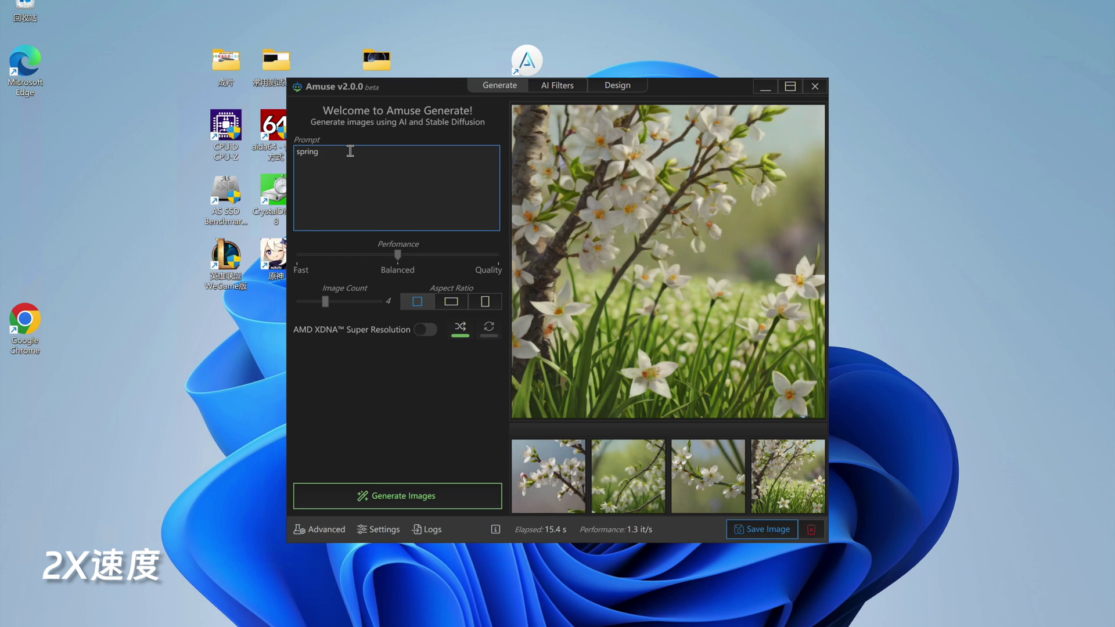
Step: Extend the prompt to "spring wildness forest creek" and generate four images
{"action": "type", "text": "wildness"}
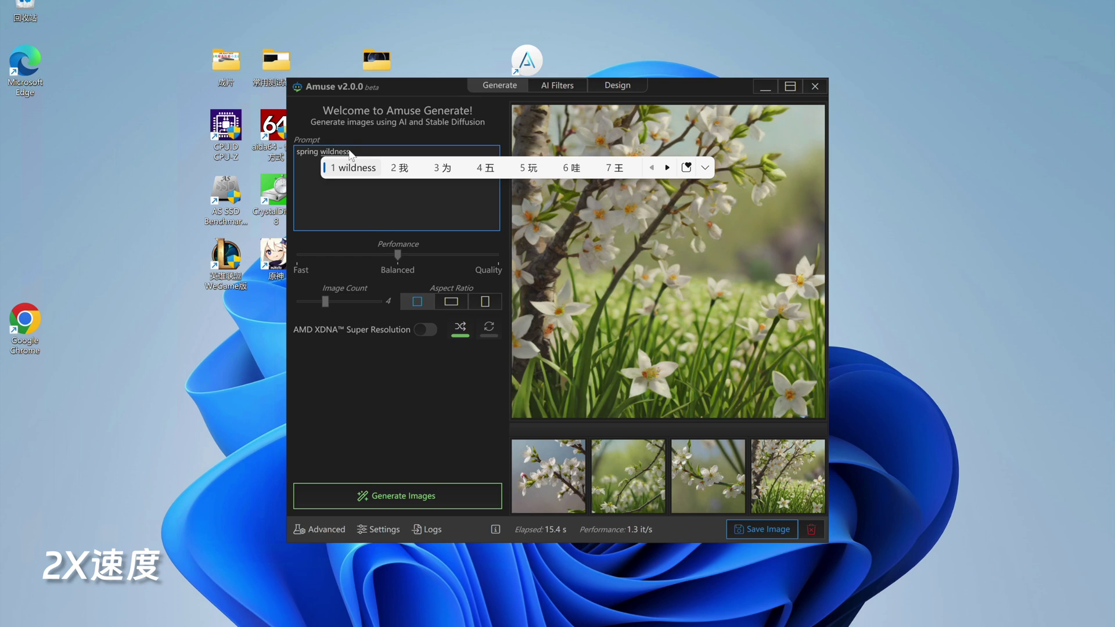
{"action": "key", "text": "space"}
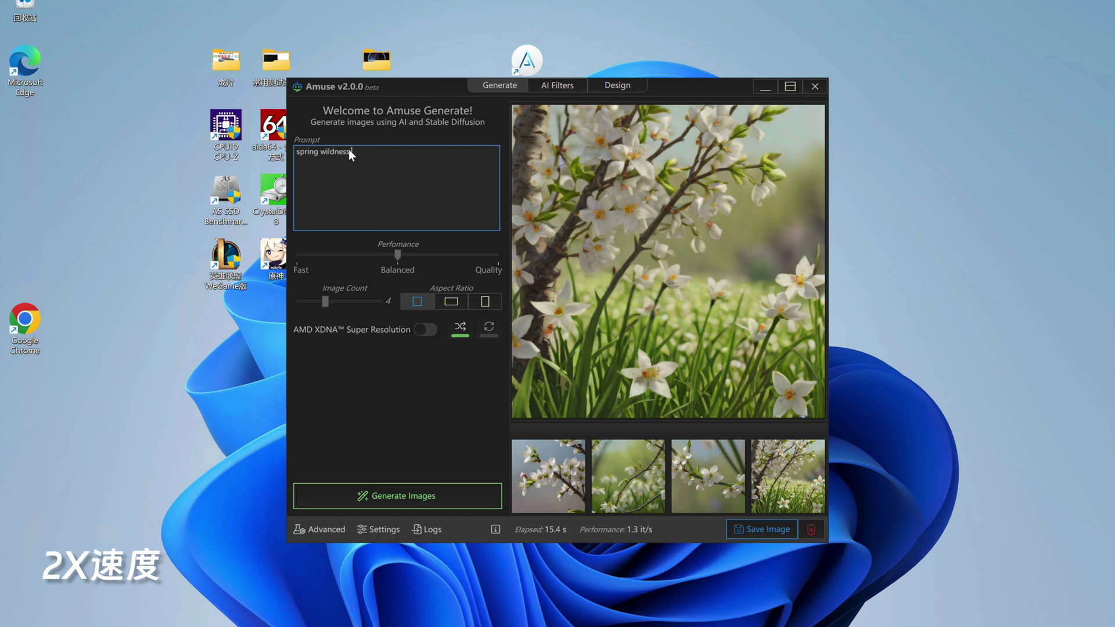
{"action": "type", "text": "forest"}
{"action": "type", "text": "creek"}
{"action": "key", "text": "Return"}
{"action": "left_click", "coordinate": [382, 493]}
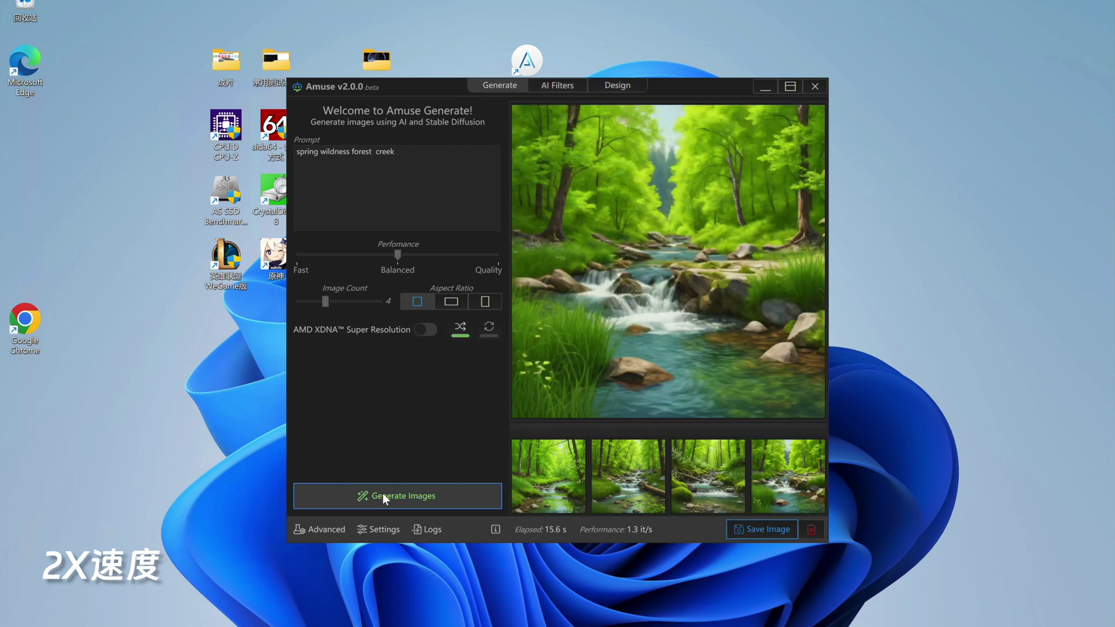
Step: Add "big view" to the end of the forest creek prompt and generate the images again
{"action": "left_click", "coordinate": [417, 185]}
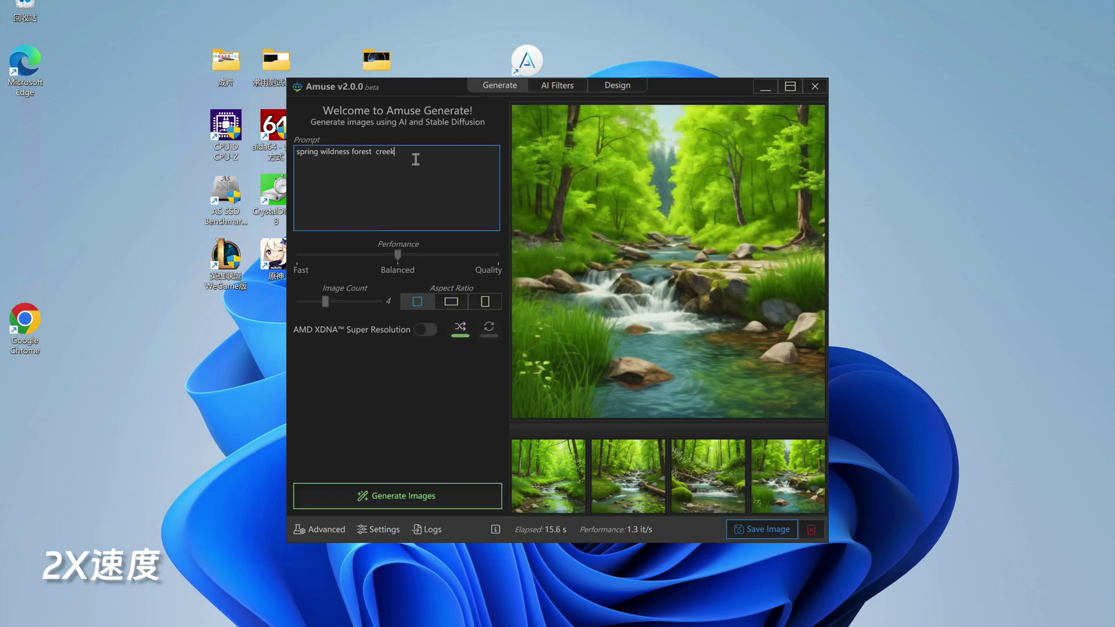
{"action": "type", "text": "big view"}
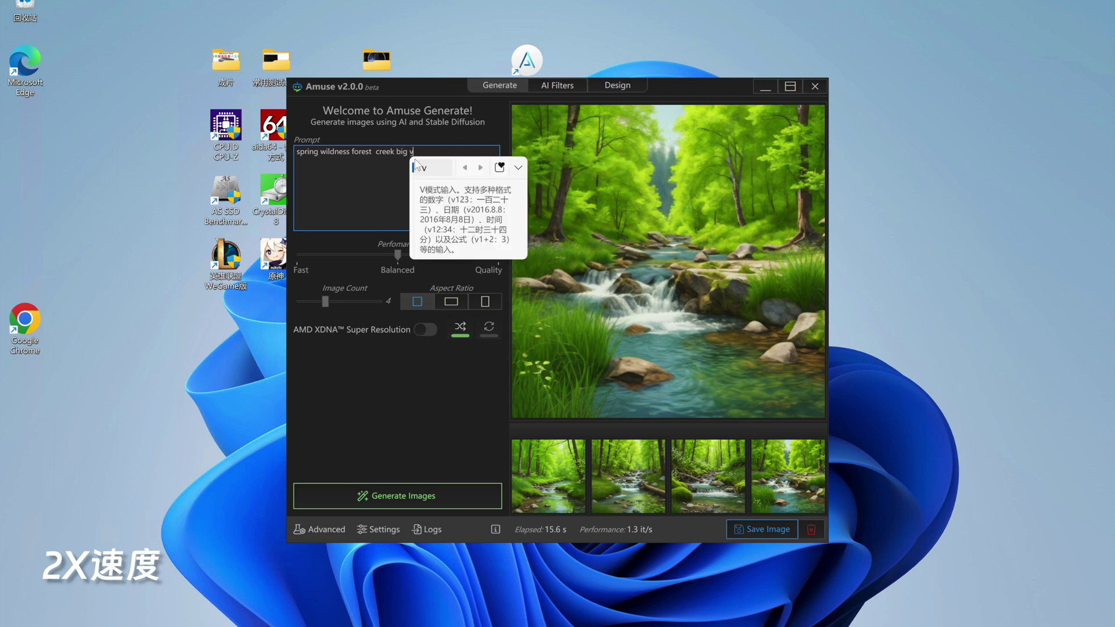
{"action": "left_click", "coordinate": [407, 494]}
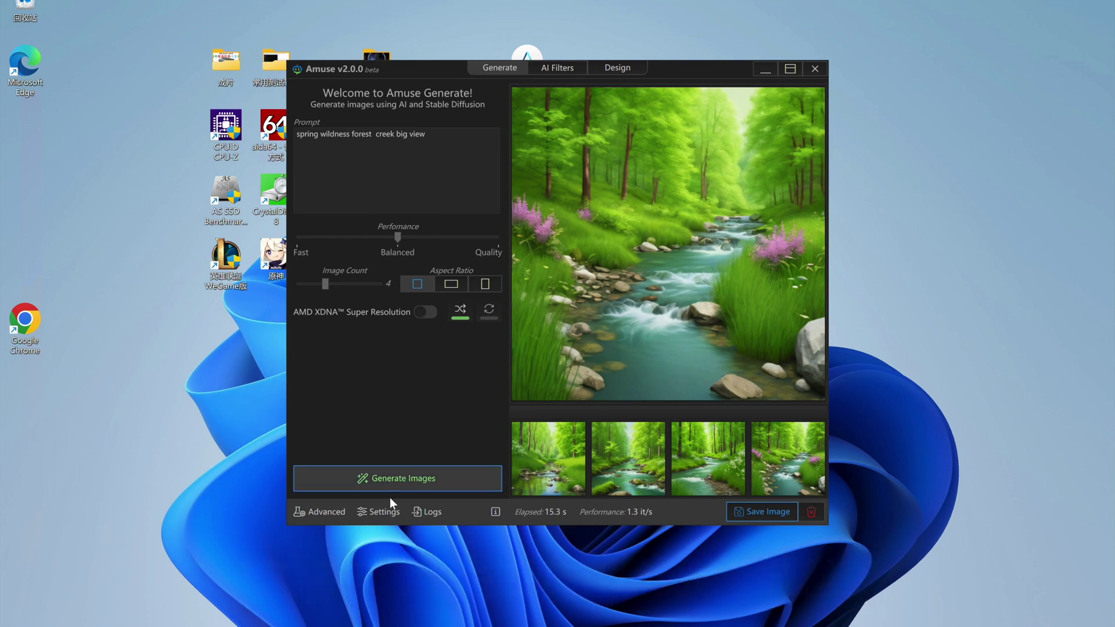
Step: Switch over to Advanced Mode, then view the Video Generation page and the Model Manager
{"action": "left_click", "coordinate": [326, 513]}
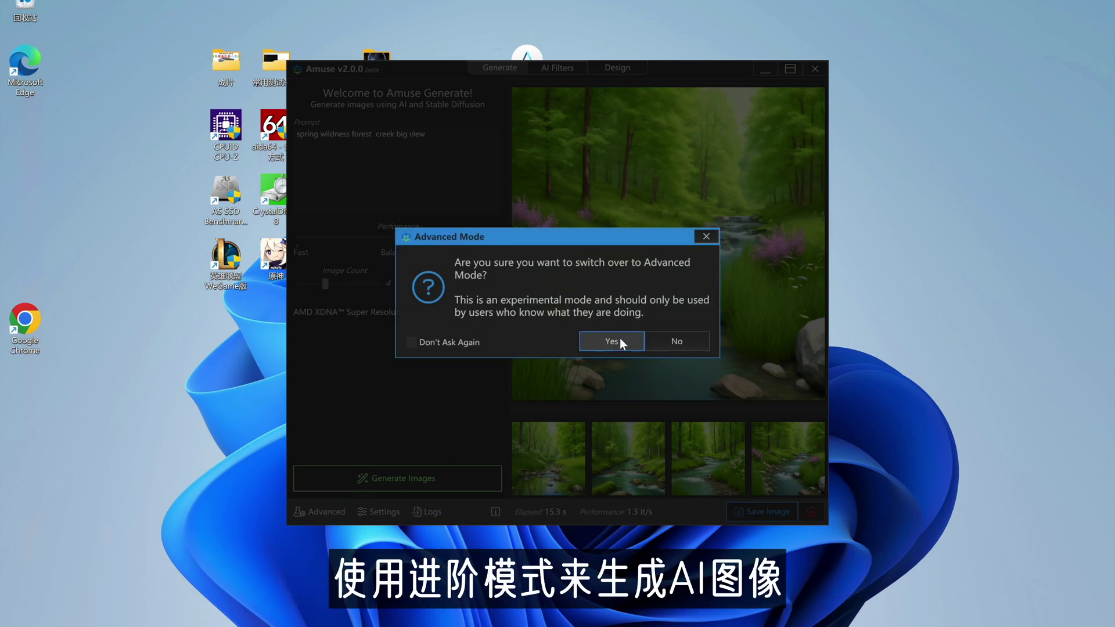
{"action": "left_click", "coordinate": [621, 342]}
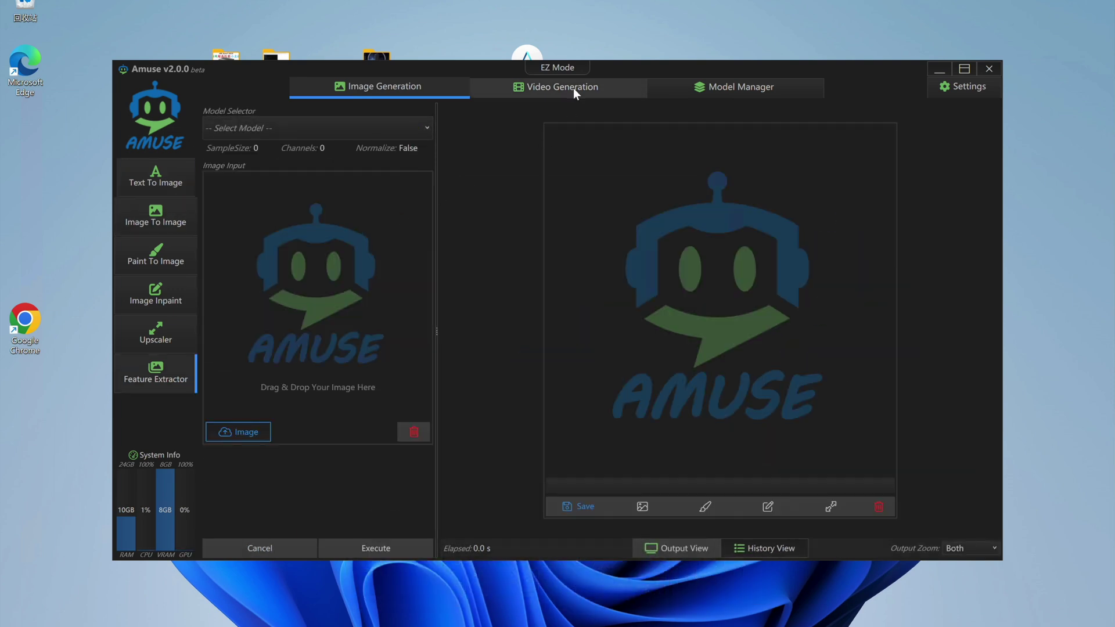
{"action": "left_click", "coordinate": [574, 91]}
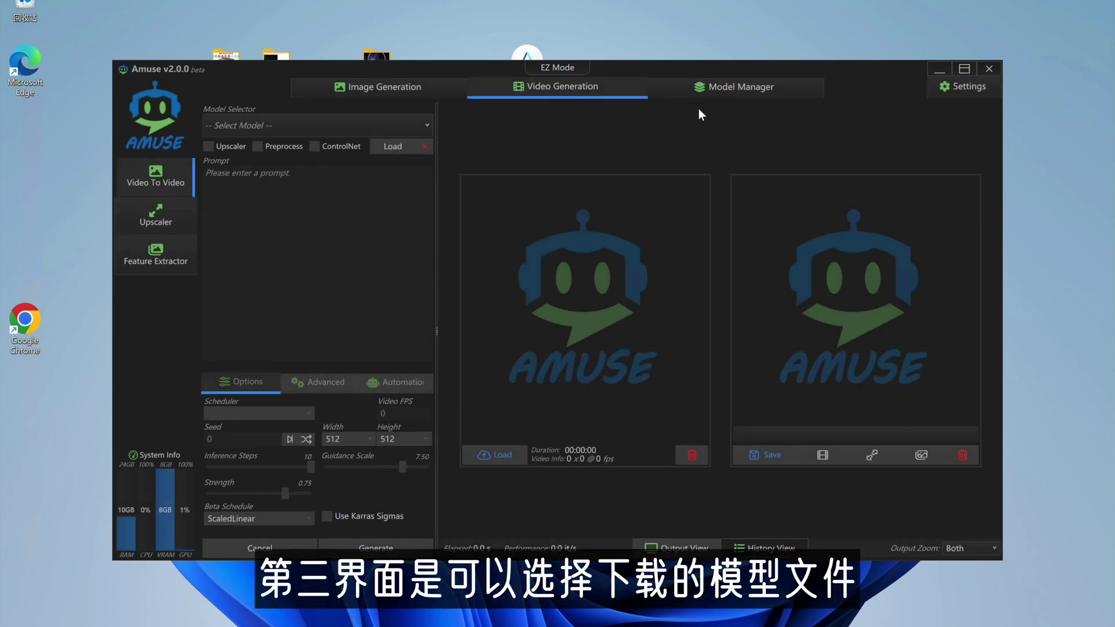
{"action": "left_click", "coordinate": [723, 92]}
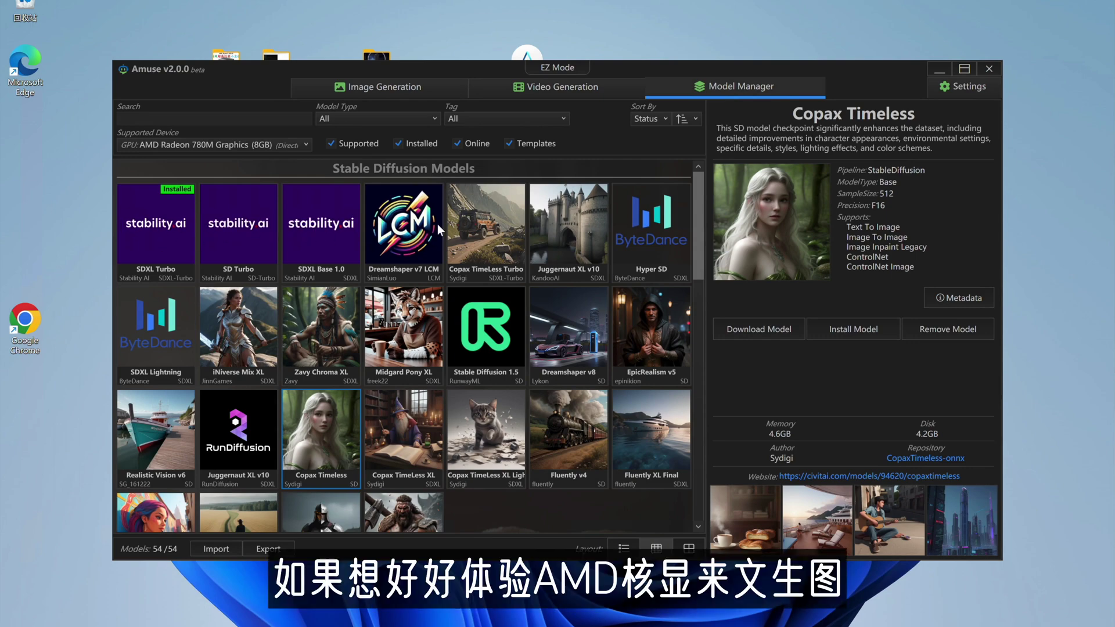
Step: Preview the sample images of the Copax Timeless model one after another
{"action": "left_click", "coordinate": [661, 334]}
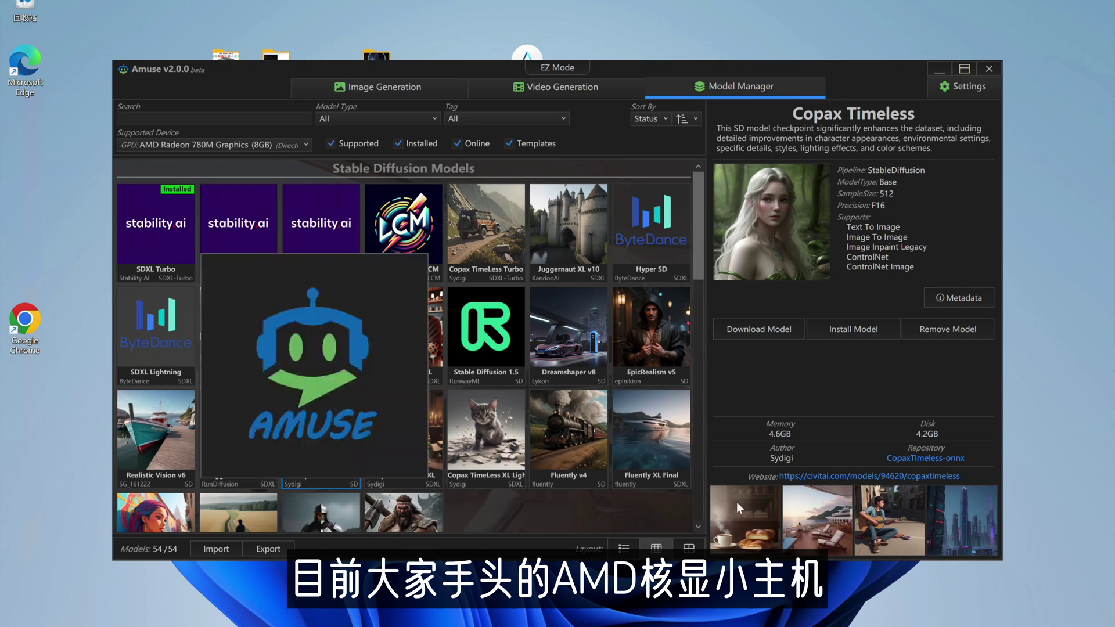
{"action": "mouse_move", "coordinate": [740, 504]}
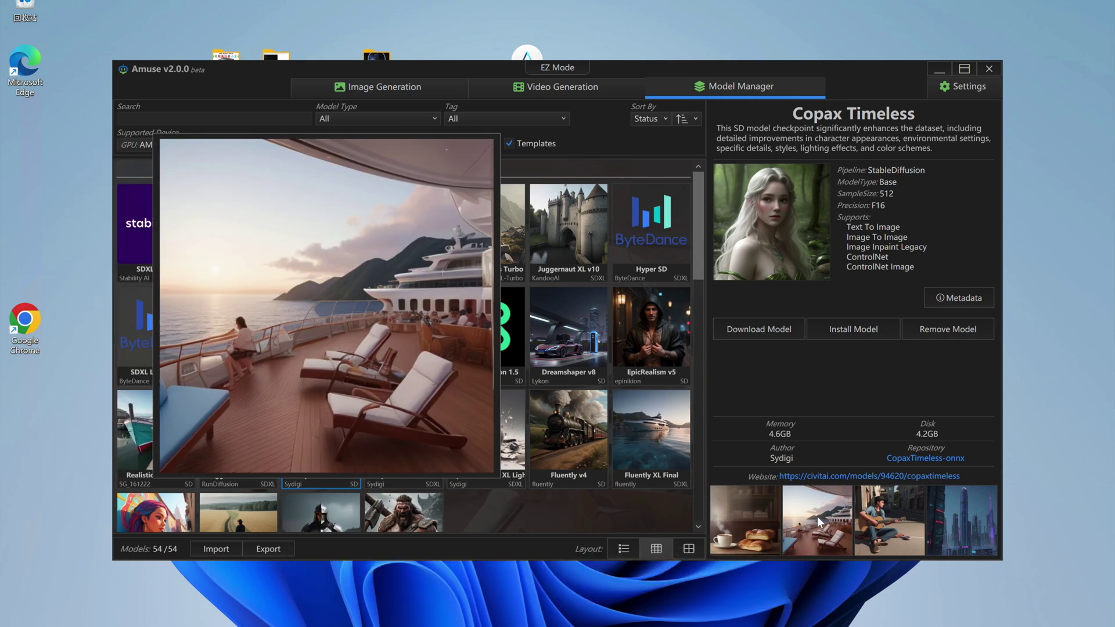
{"action": "mouse_move", "coordinate": [905, 516]}
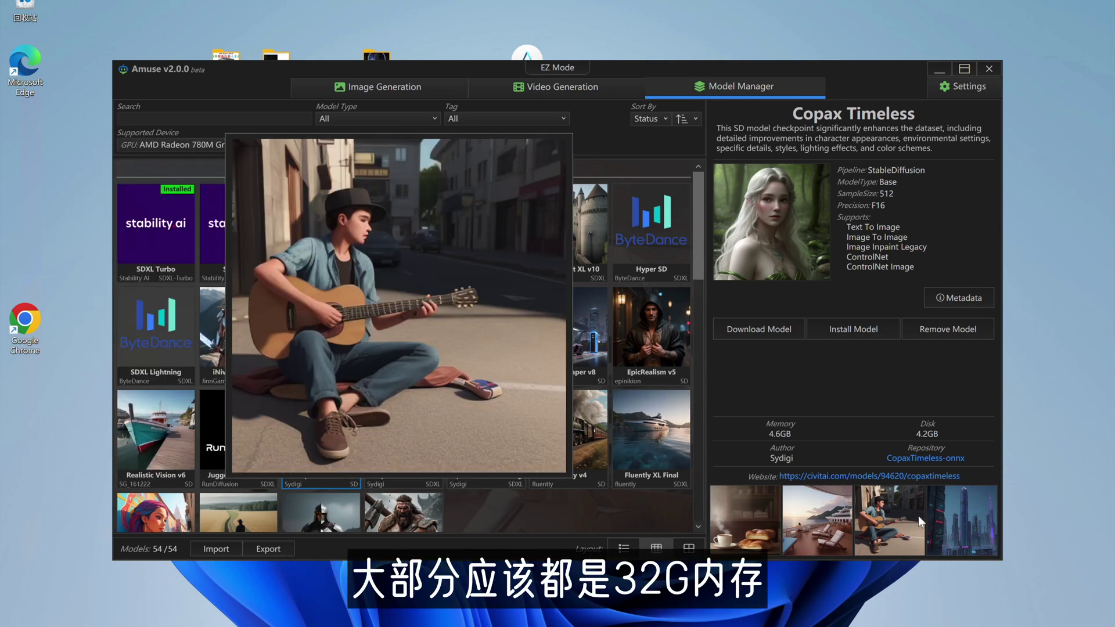
{"action": "mouse_move", "coordinate": [981, 514]}
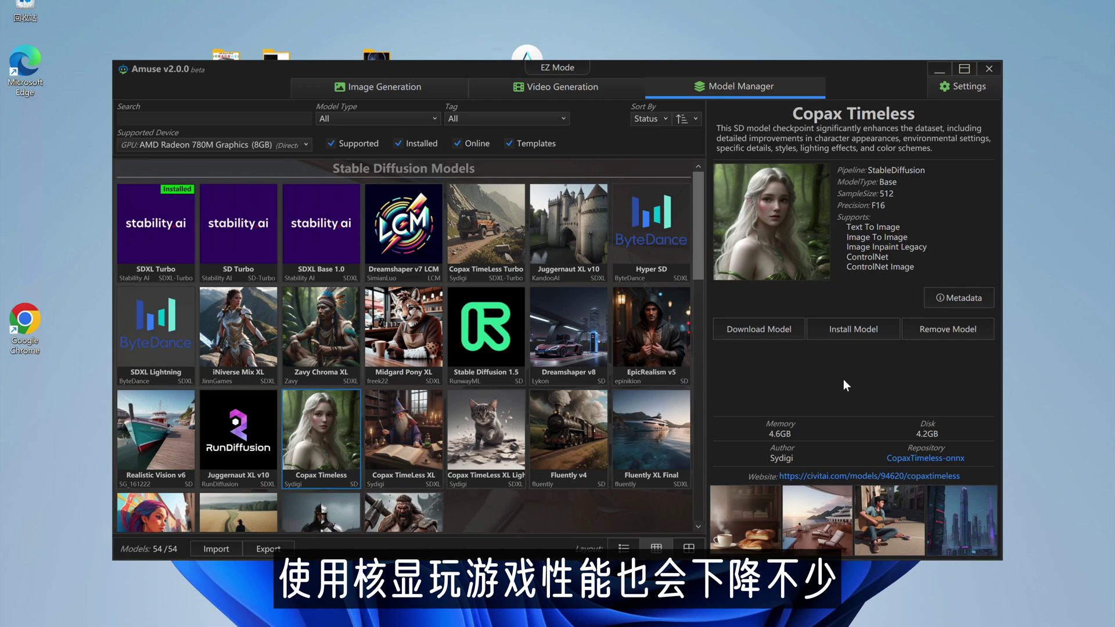
Step: Select the Fluently v4 model and preview its sample images
{"action": "left_click", "coordinate": [586, 437]}
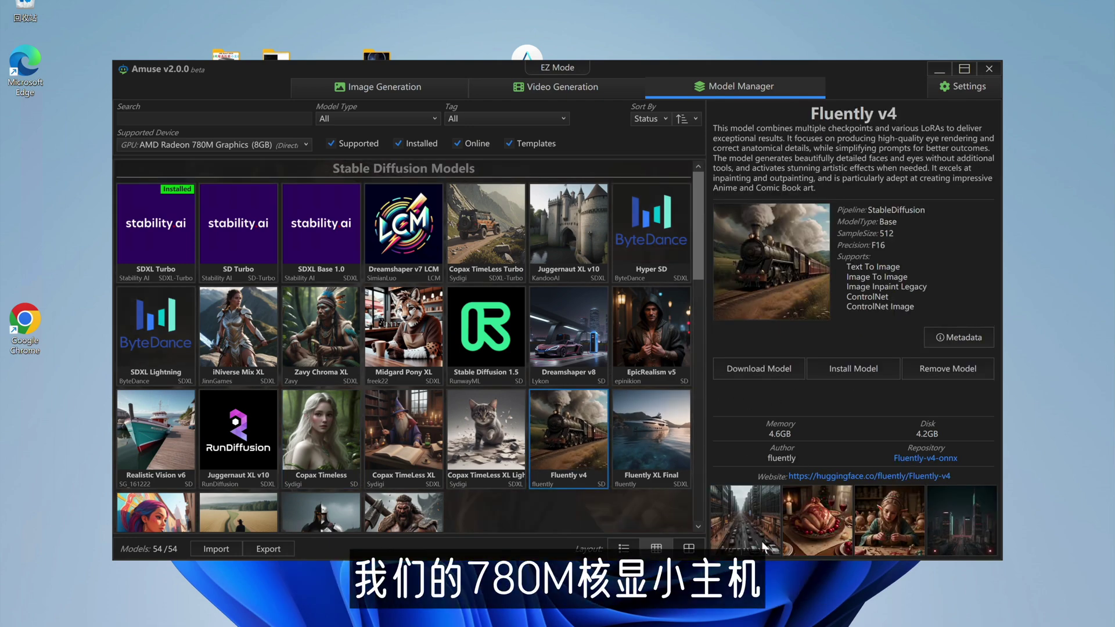
{"action": "mouse_move", "coordinate": [755, 536]}
{"action": "mouse_move", "coordinate": [817, 532]}
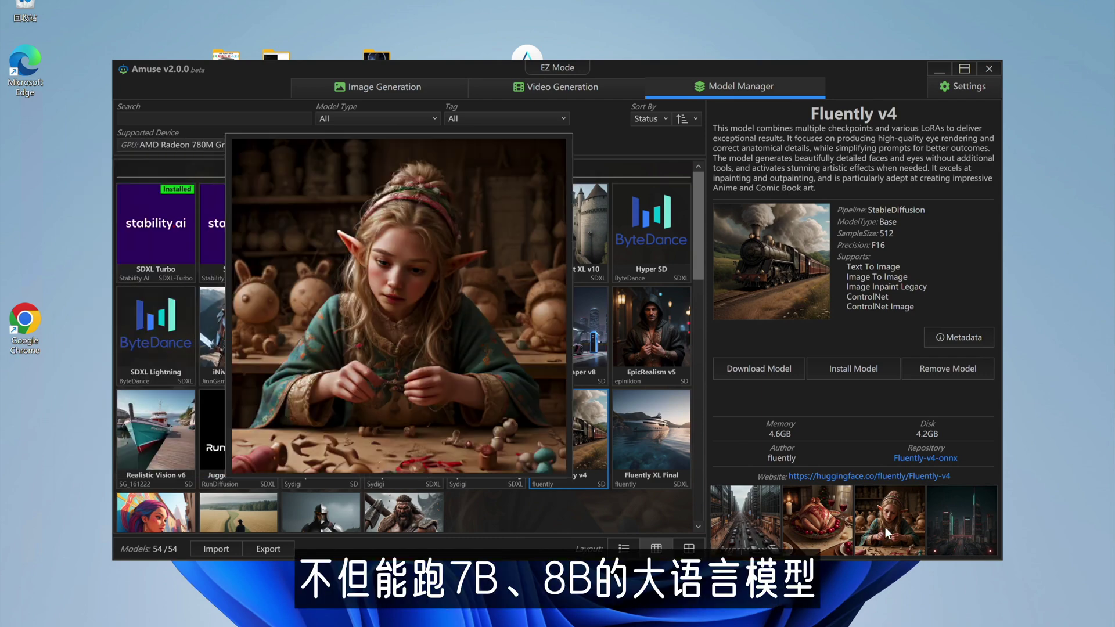
{"action": "mouse_move", "coordinate": [946, 513]}
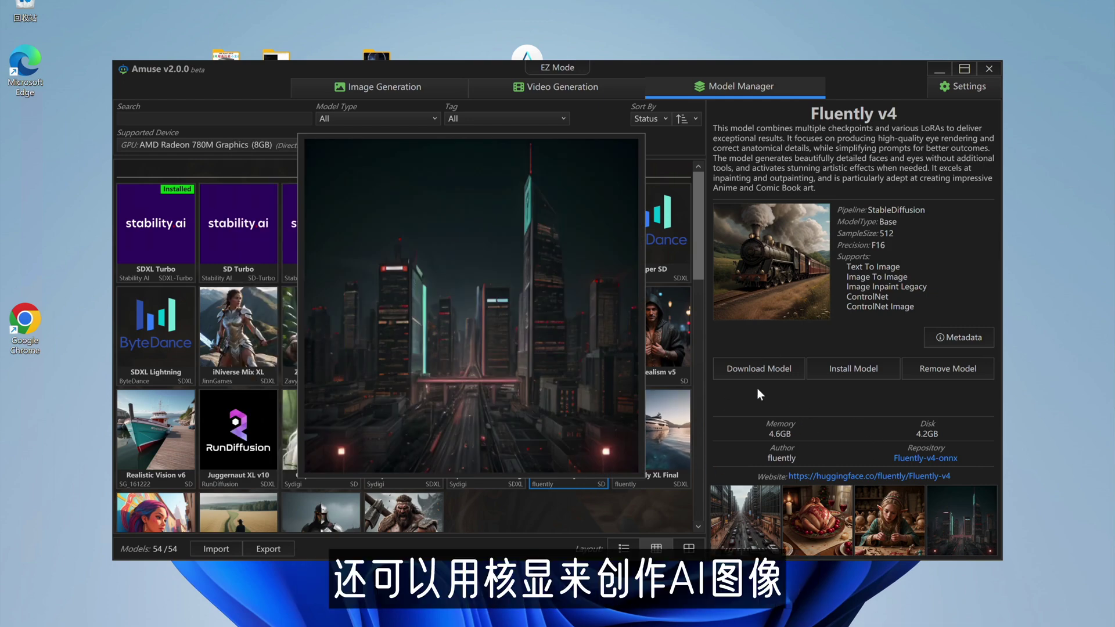
Step: Show the choices of supported devices for the models
{"action": "left_click", "coordinate": [818, 400]}
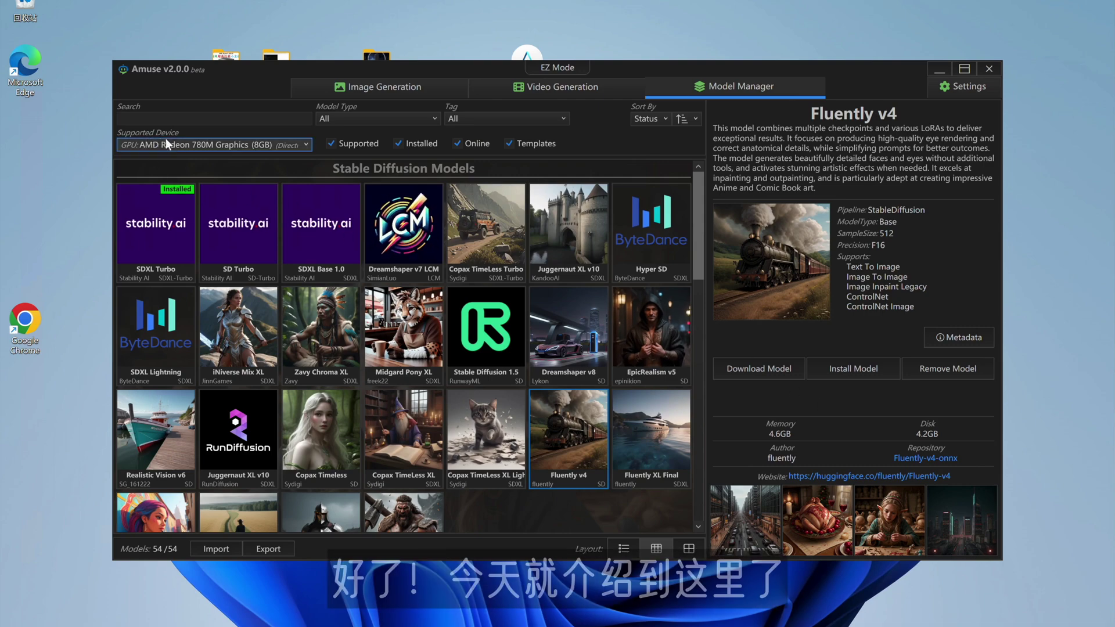
{"action": "left_click", "coordinate": [308, 148]}
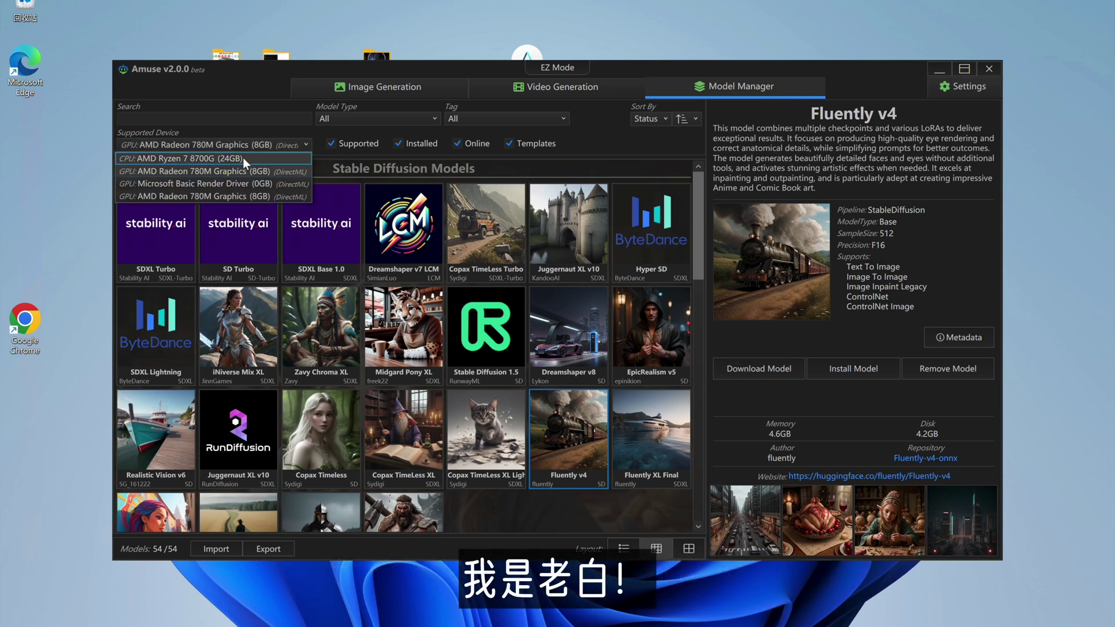